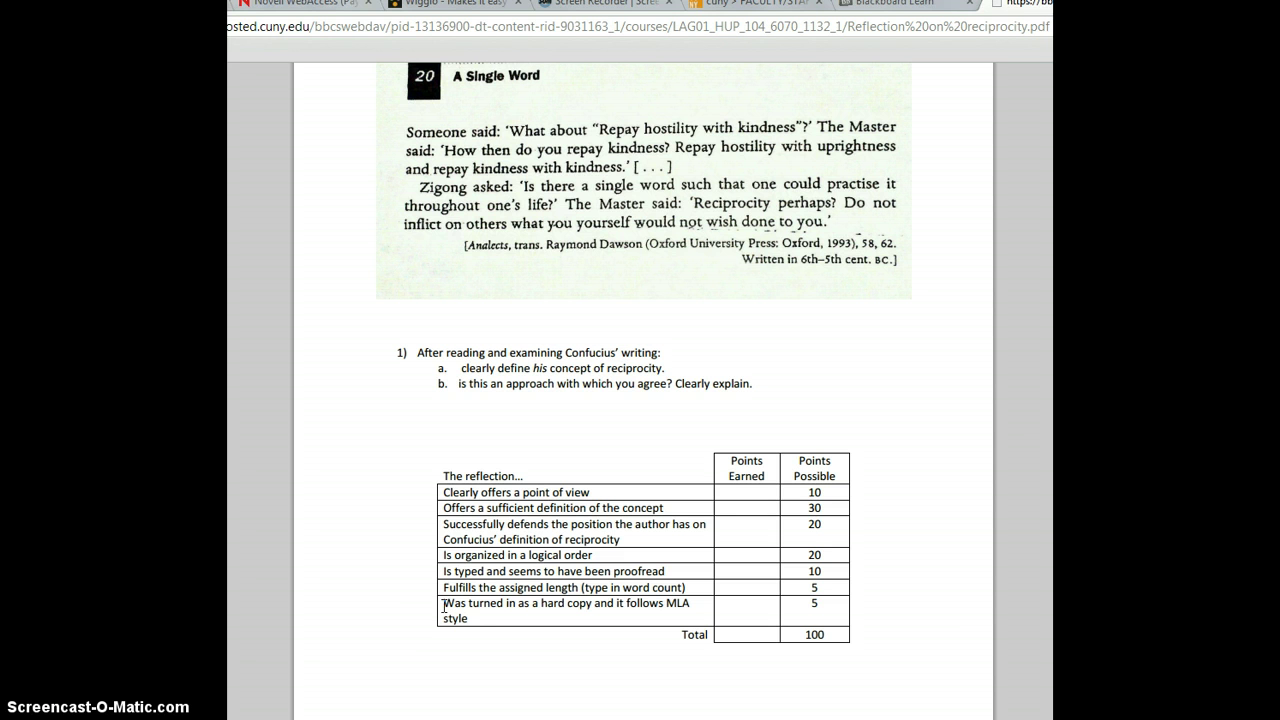
Review the assignment rubric's requirement for MLA style.
{"action": "left_click", "coordinate": [443, 605]}
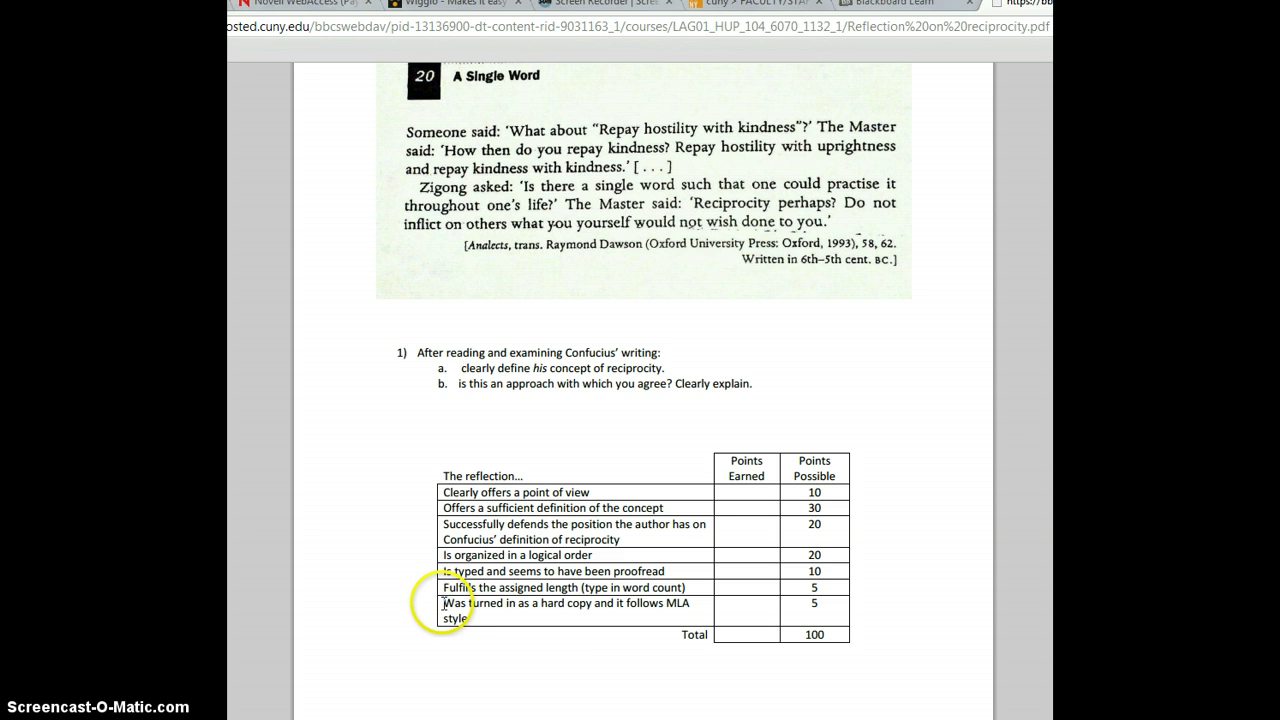
{"action": "left_click_drag", "start_coordinate": [443, 604], "coordinate": [708, 621]}
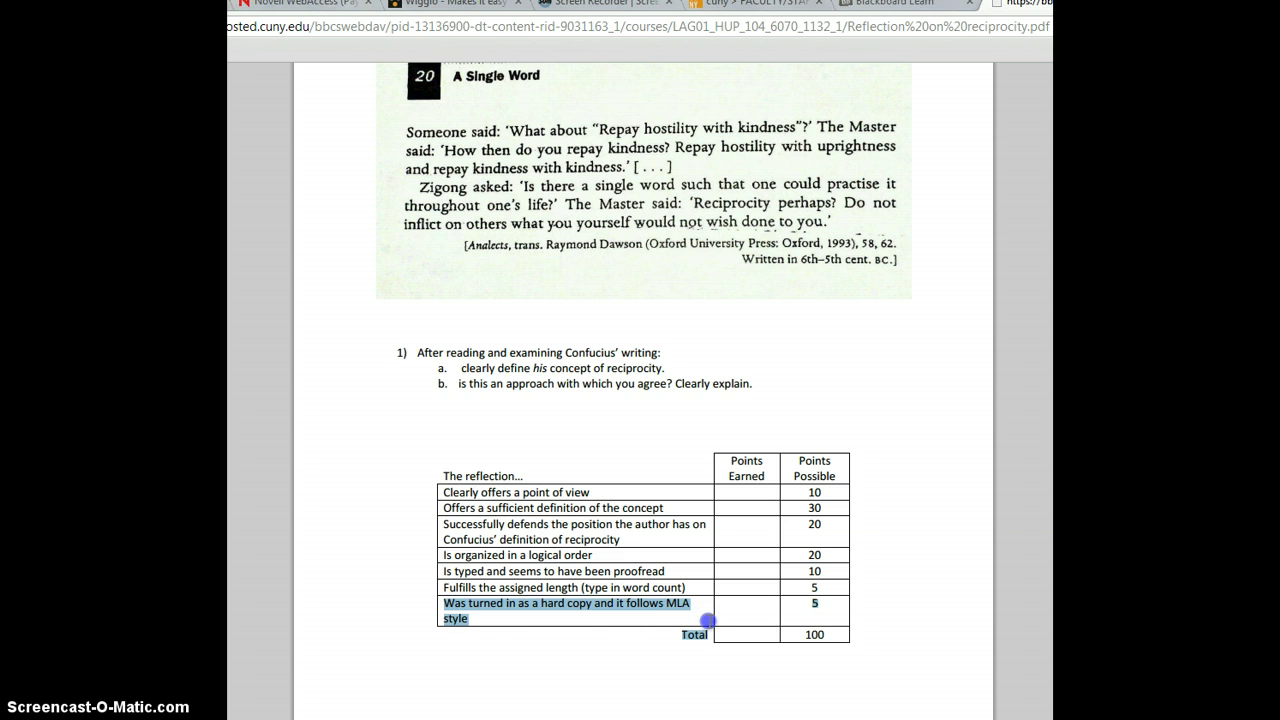
{"action": "left_click", "coordinate": [572, 626]}
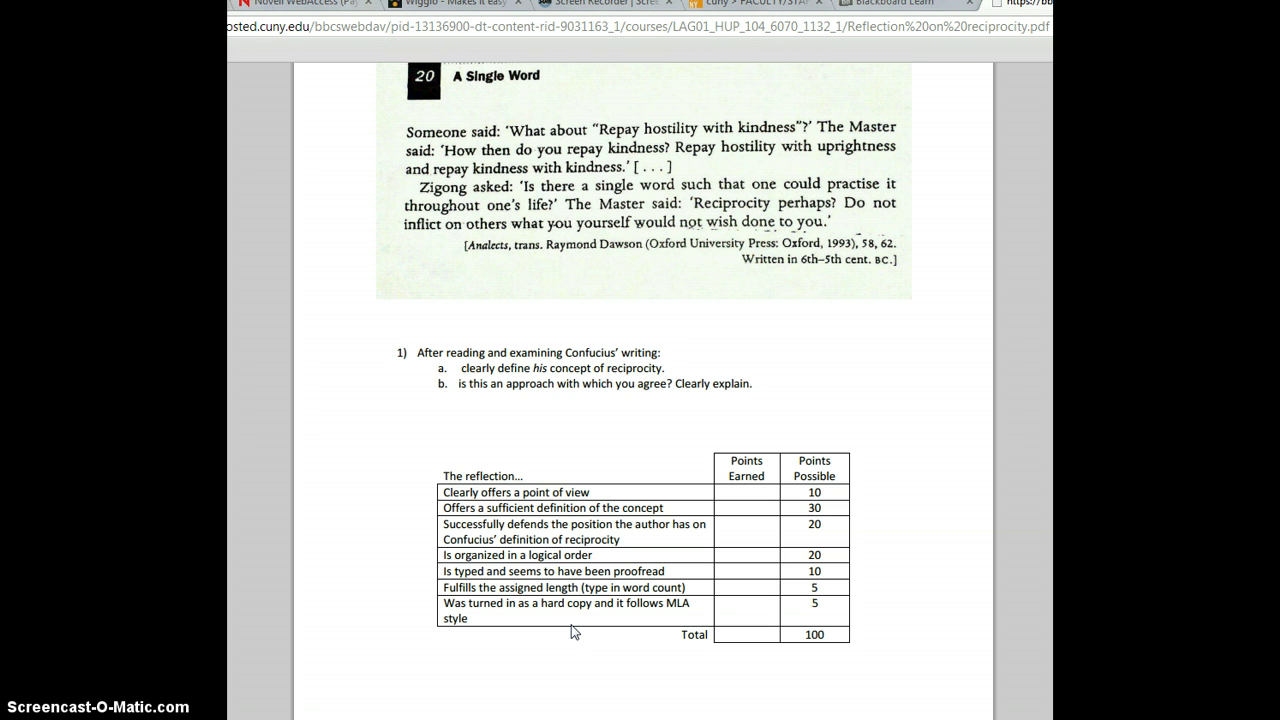
{"action": "left_click", "coordinate": [573, 630]}
Insert a blank line above the essay's opening paragraph in Word.
{"action": "key", "text": "alt+Tab"}
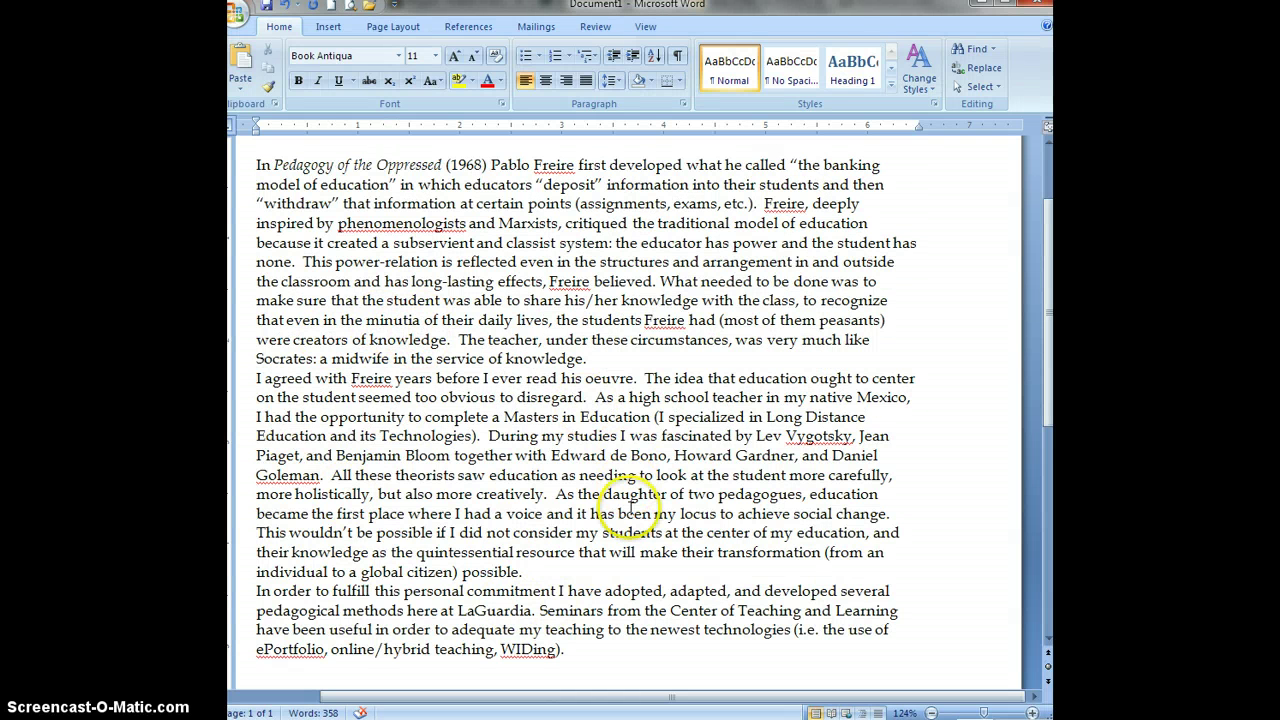
{"action": "left_click", "coordinate": [646, 320]}
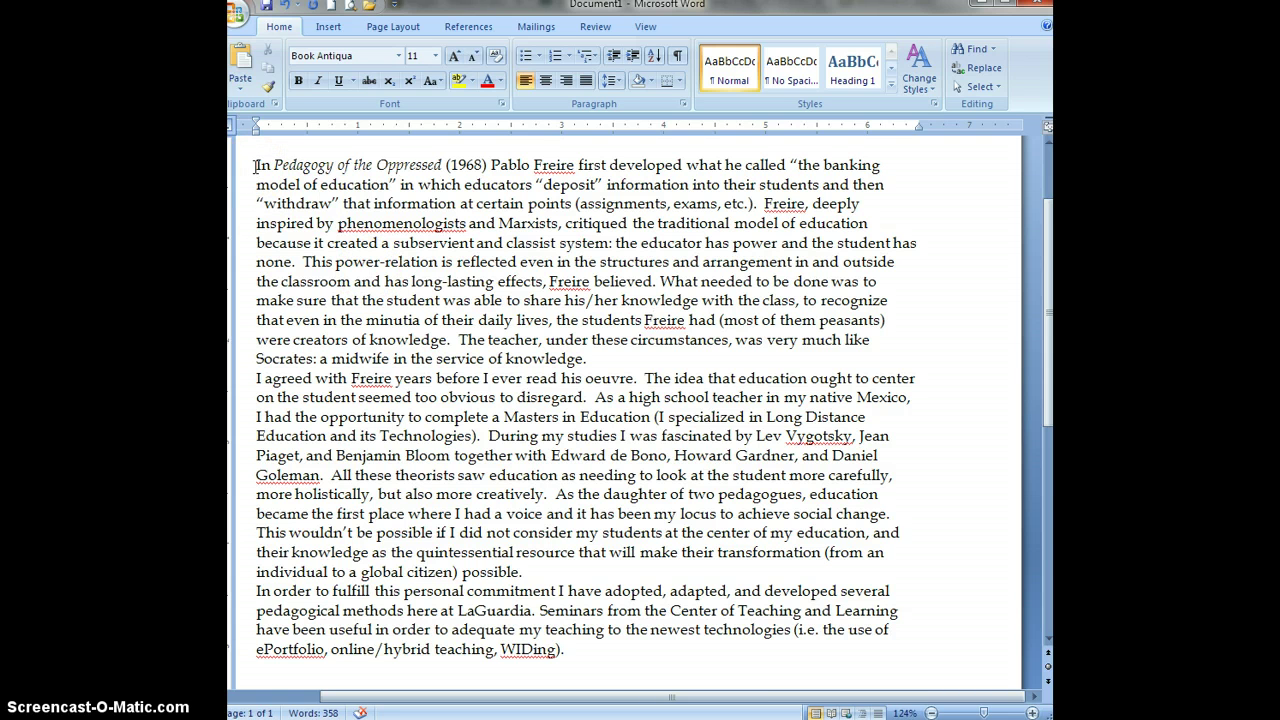
{"action": "left_click", "coordinate": [256, 166]}
{"action": "key", "text": "Return"}
{"action": "key", "text": "Return"}
Indent the first line of all three paragraphs with a tab, then select the body text.
{"action": "key", "text": "Tab"}
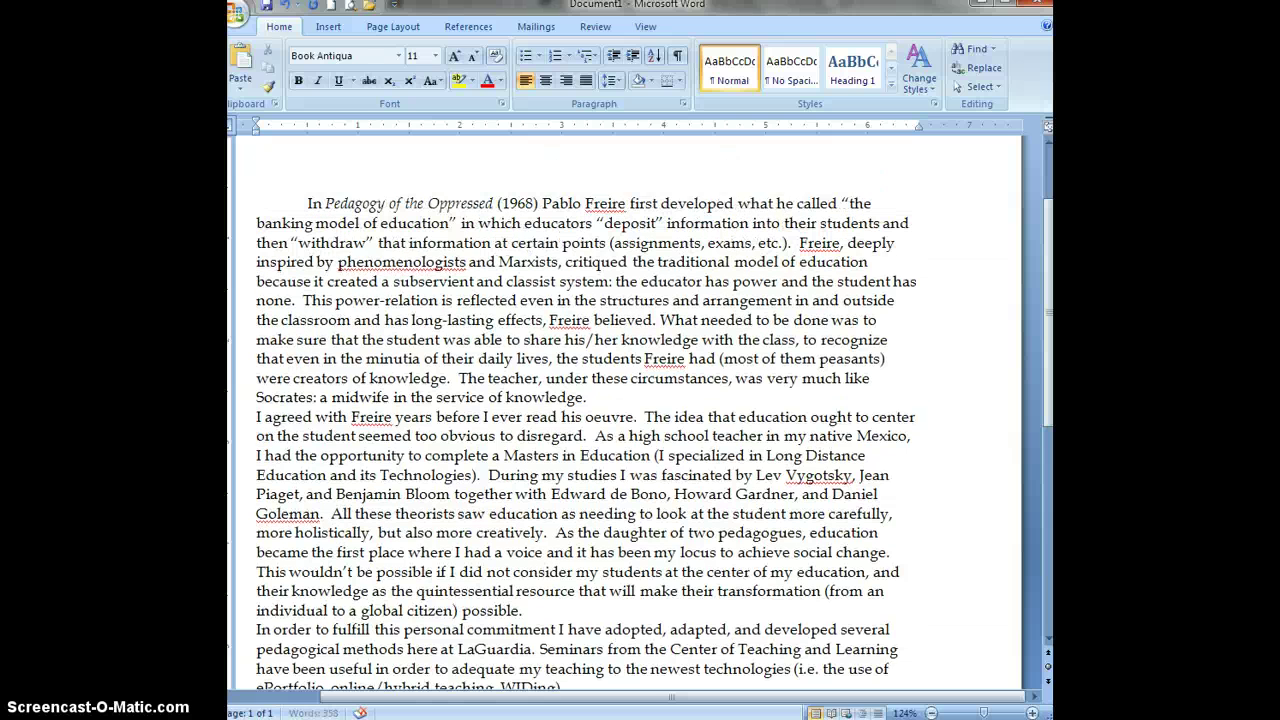
{"action": "key", "text": "Down"}
{"action": "key", "text": "Down"}
{"action": "key", "text": "Down"}
{"action": "key", "text": "Down"}
{"action": "key", "text": "Down"}
{"action": "key", "text": "Down"}
{"action": "key", "text": "Down"}
{"action": "key", "text": "Down"}
{"action": "key", "text": "Down"}
{"action": "key", "text": "Down"}
{"action": "key", "text": "Tab"}
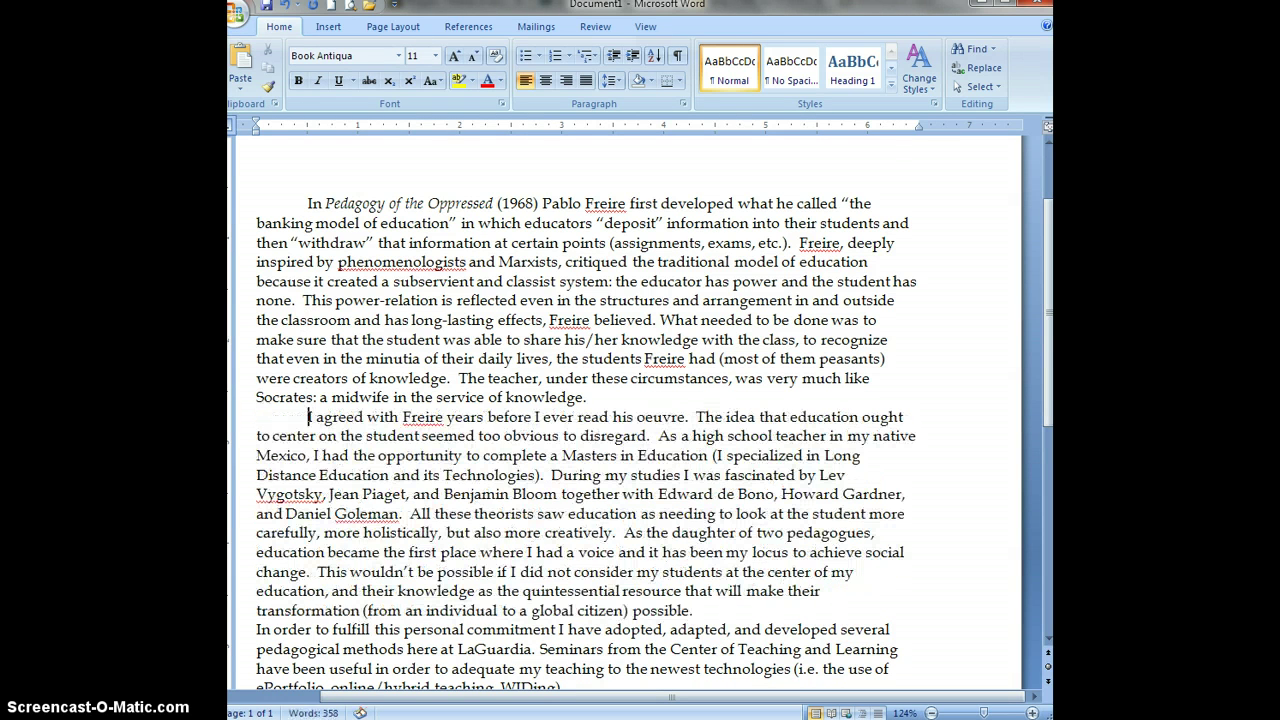
{"action": "key", "text": "Down"}
{"action": "key", "text": "Down"}
{"action": "key", "text": "Down"}
{"action": "key", "text": "Down"}
{"action": "key", "text": "Down"}
{"action": "key", "text": "Down"}
{"action": "key", "text": "Down"}
{"action": "key", "text": "Down"}
{"action": "key", "text": "Down"}
{"action": "key", "text": "Down"}
{"action": "key", "text": "Down"}
{"action": "key", "text": "Home"}
{"action": "key", "text": "Tab"}
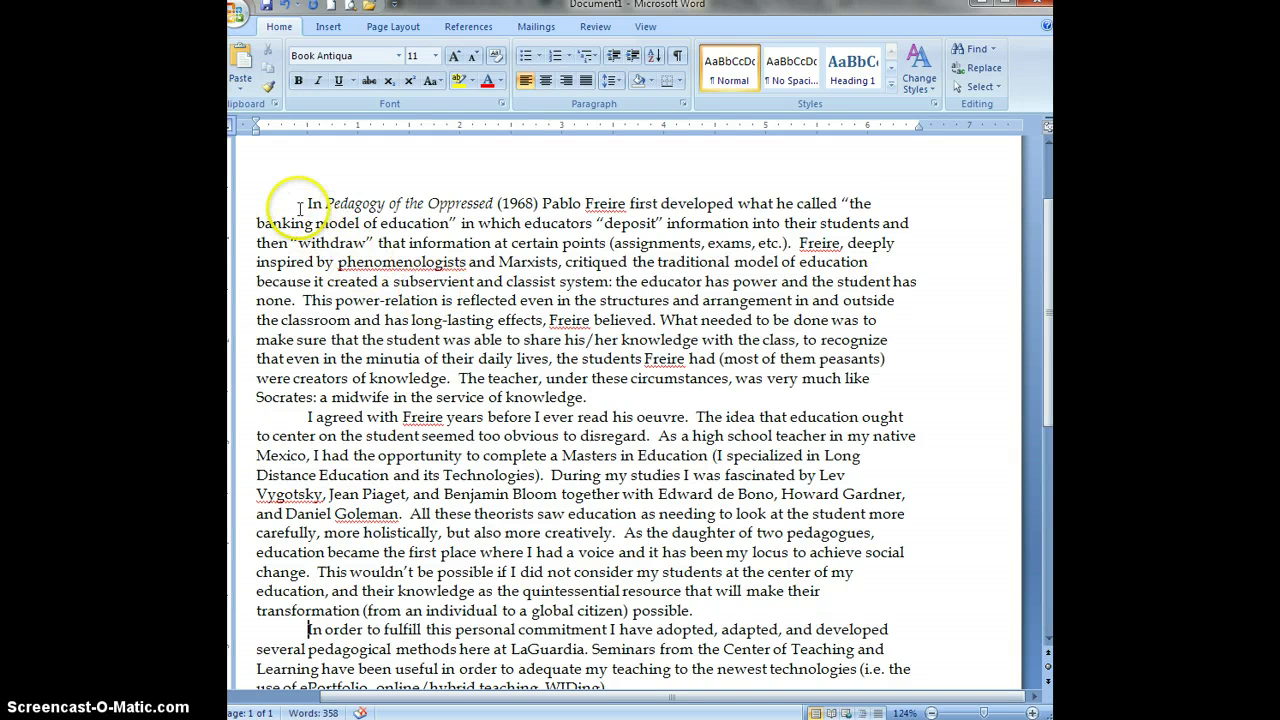
{"action": "left_click_drag", "start_coordinate": [306, 204], "coordinate": [648, 588]}
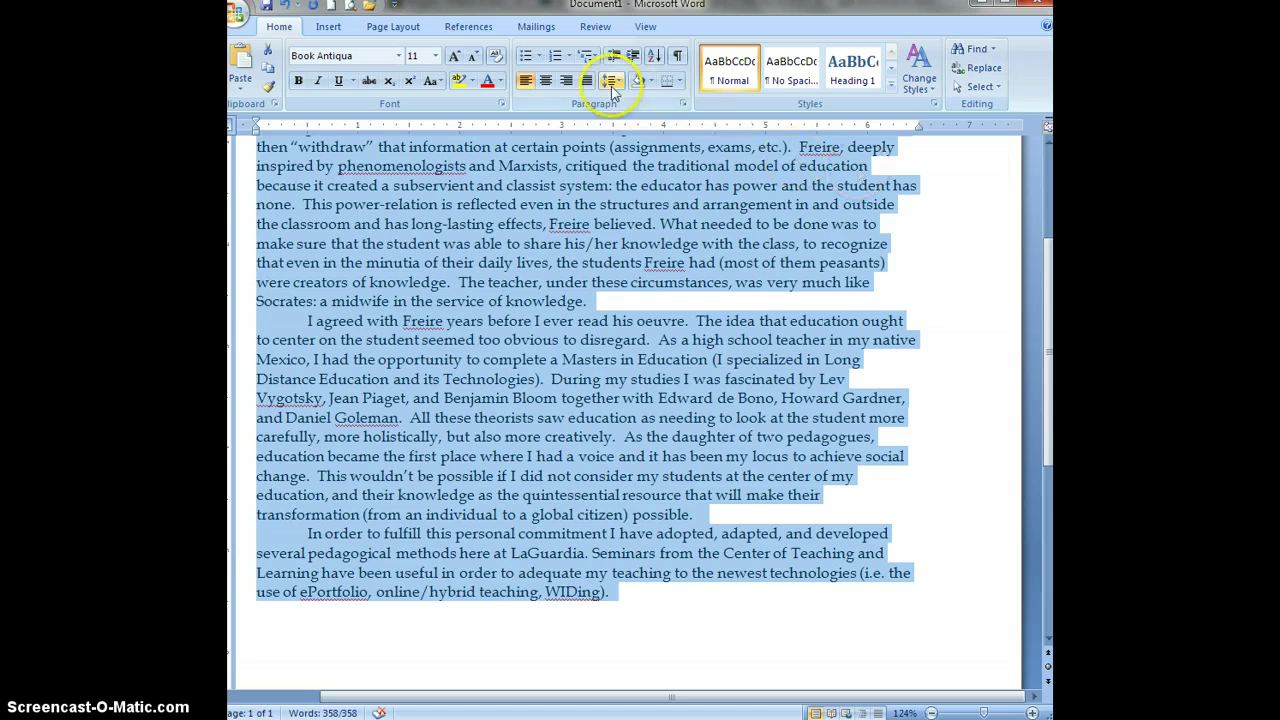
Apply 2.0 line spacing to the selected essay paragraphs and scroll through to check.
{"action": "left_click", "coordinate": [610, 82]}
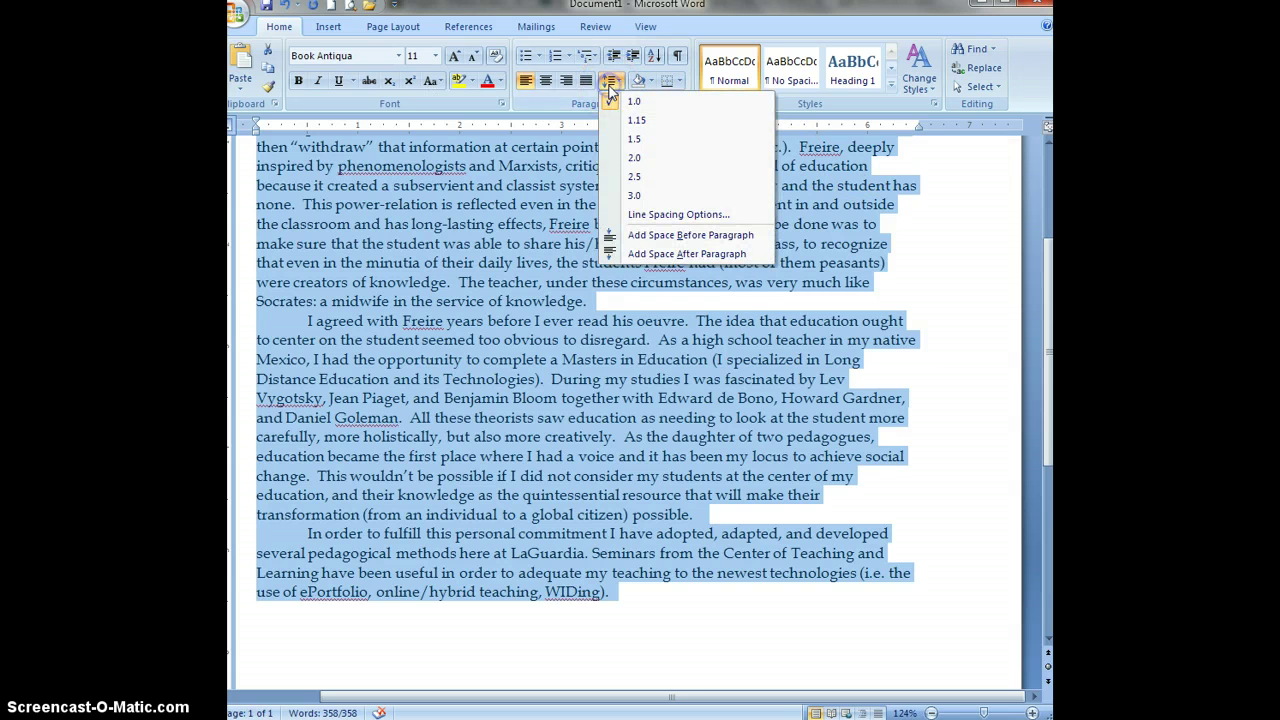
{"action": "left_click", "coordinate": [630, 160]}
{"action": "scroll", "coordinate": [740, 328], "scroll_direction": "up", "scroll_amount": 5}
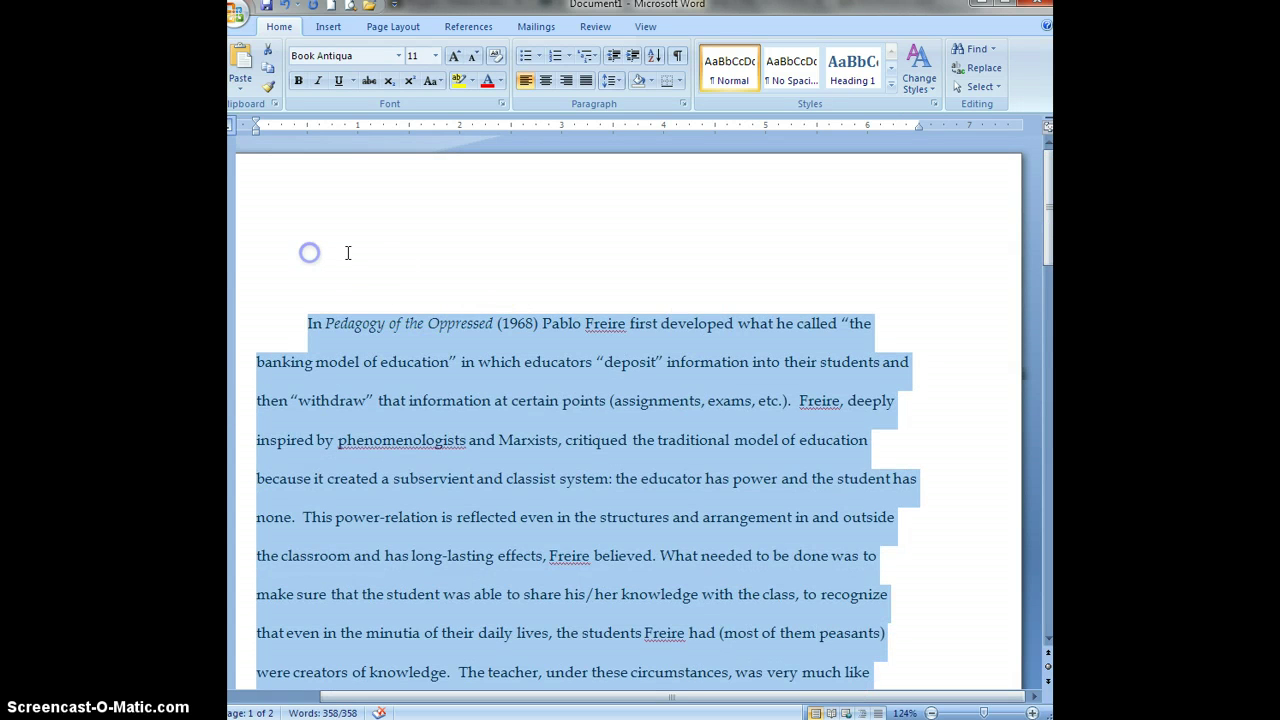
{"action": "left_click", "coordinate": [309, 253]}
{"action": "scroll", "coordinate": [600, 260], "scroll_direction": "down", "scroll_amount": 6}
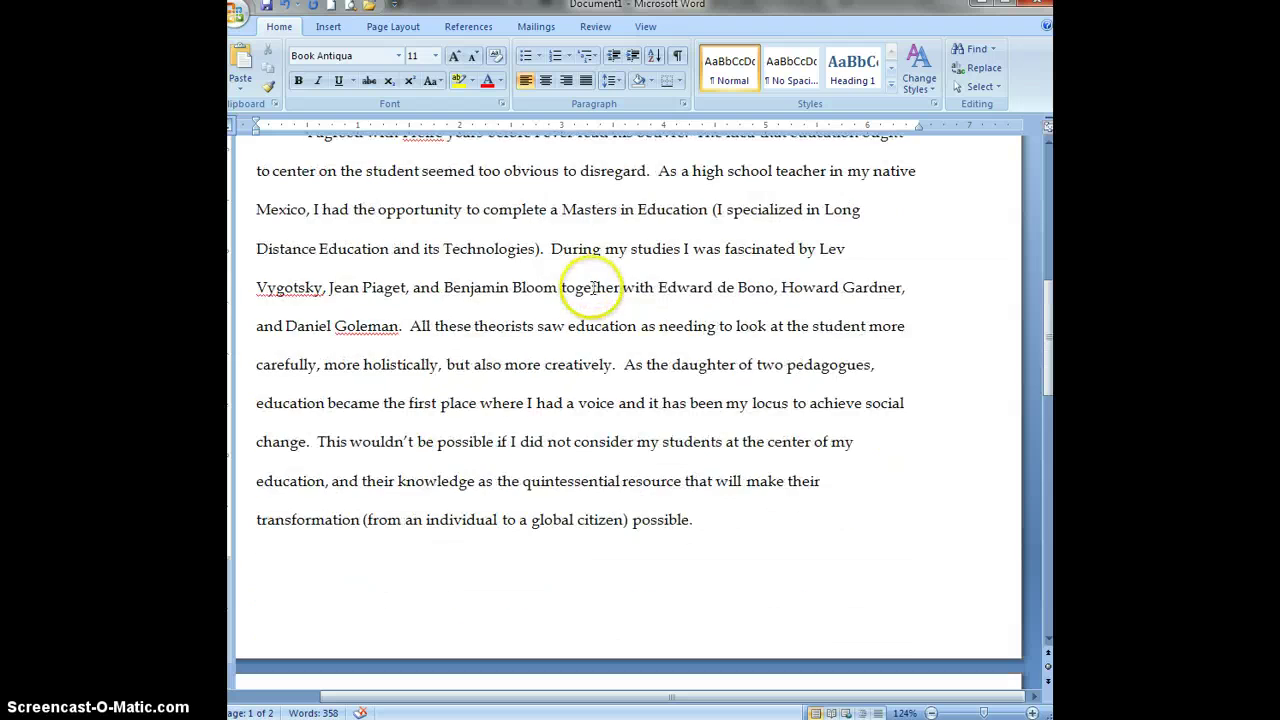
{"action": "scroll", "coordinate": [590, 287], "scroll_direction": "down", "scroll_amount": 5}
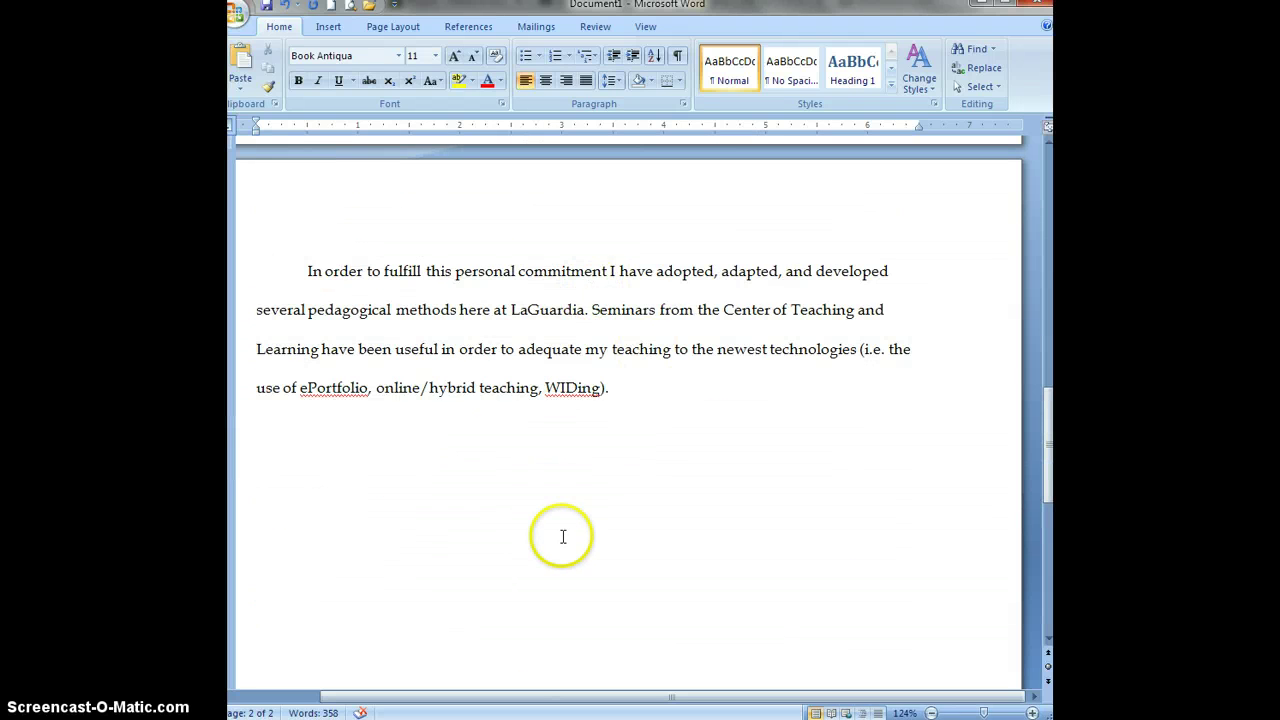
{"action": "scroll", "coordinate": [563, 537], "scroll_direction": "up", "scroll_amount": 12}
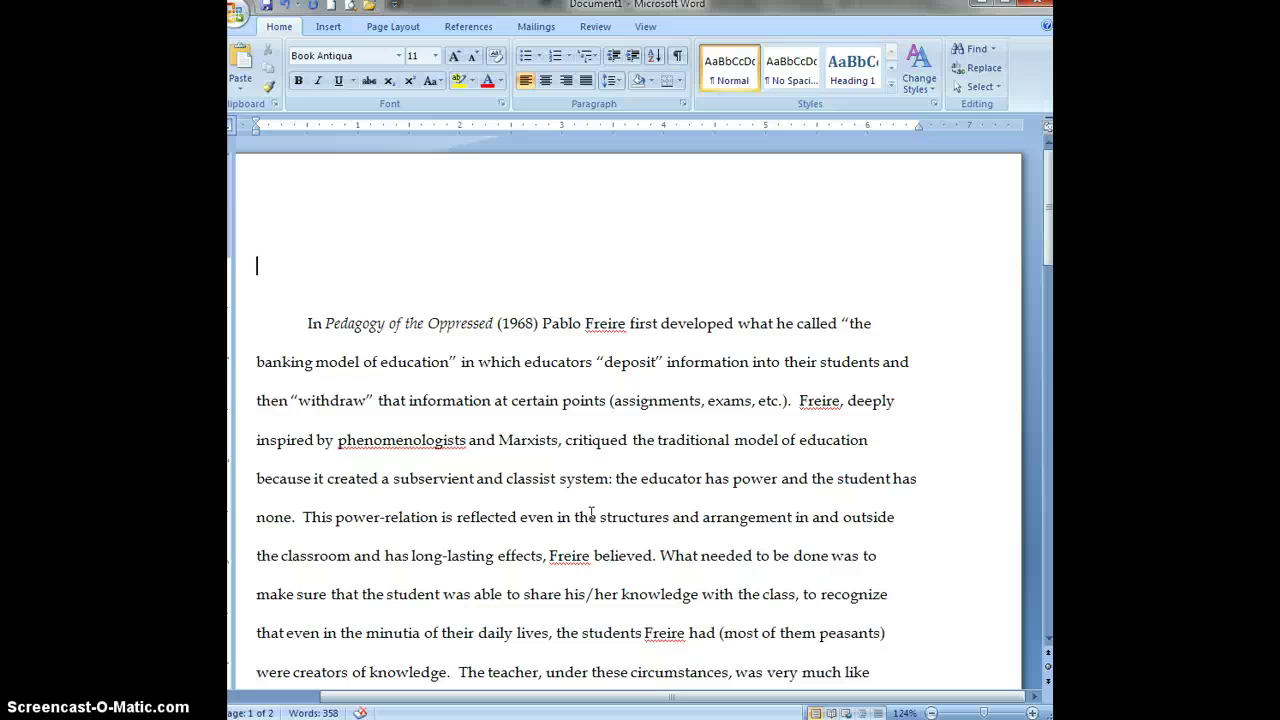
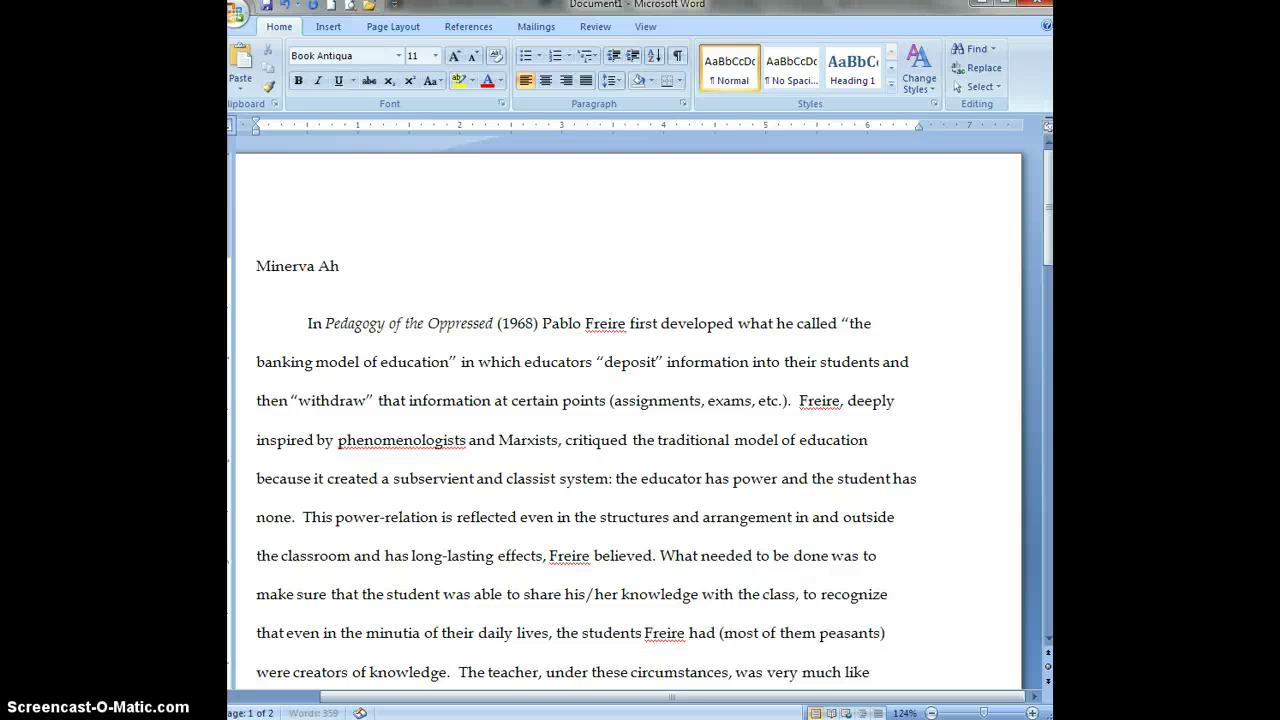
Type the author's name, 'HUP 104/Ethics and Moral Issues' and '03/15/2013' on separate heading lines.
{"action": "key", "text": "Return"}
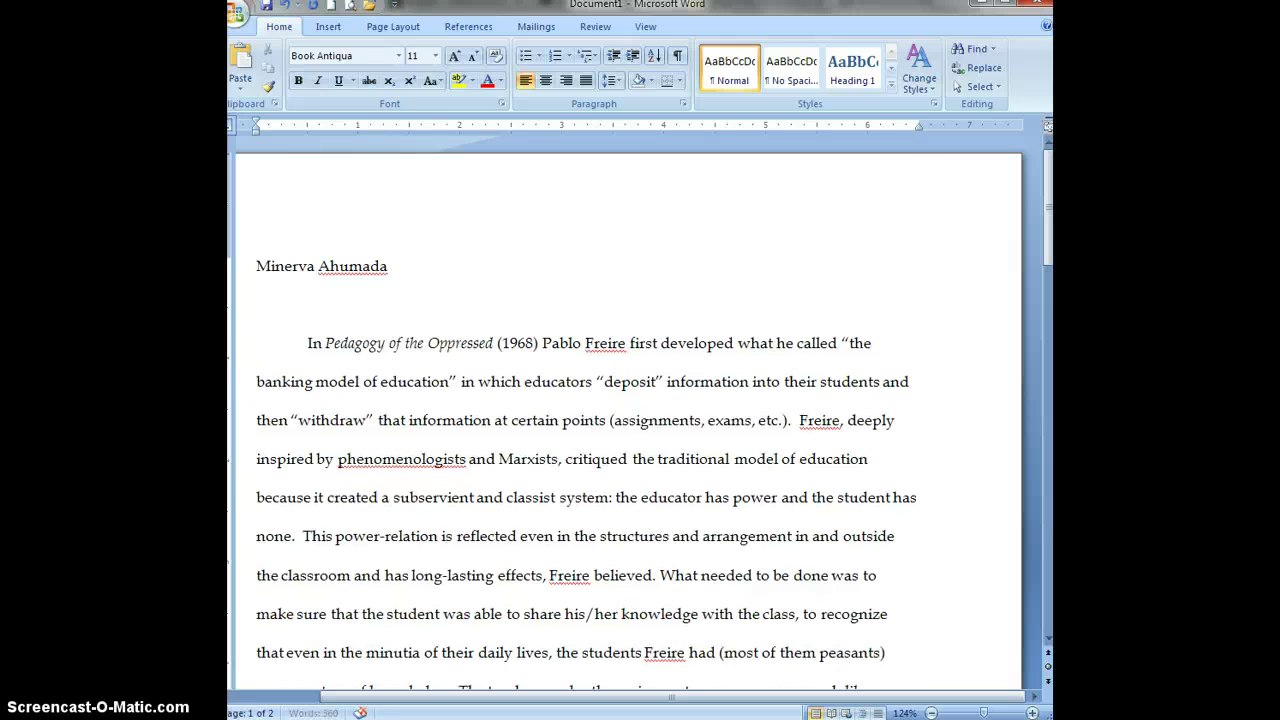
{"action": "type", "text": "HUP 10"}
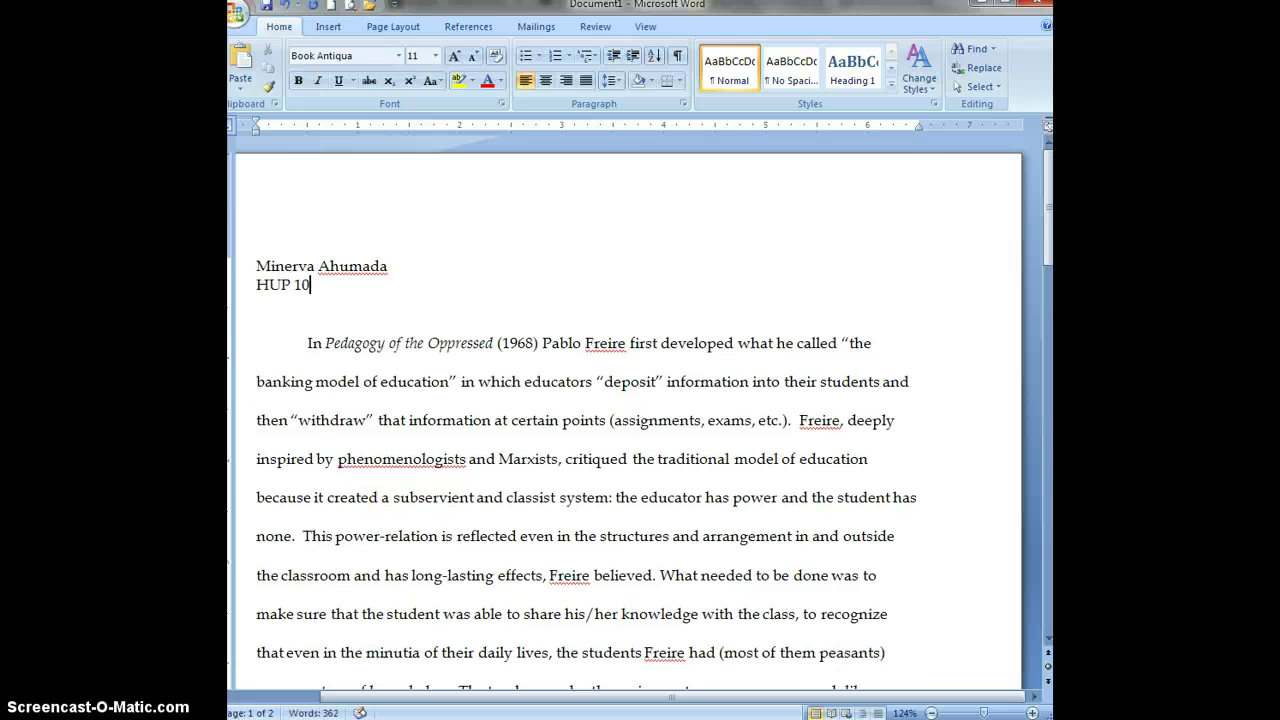
{"action": "type", "text": "4/Ethics and Moral I"}
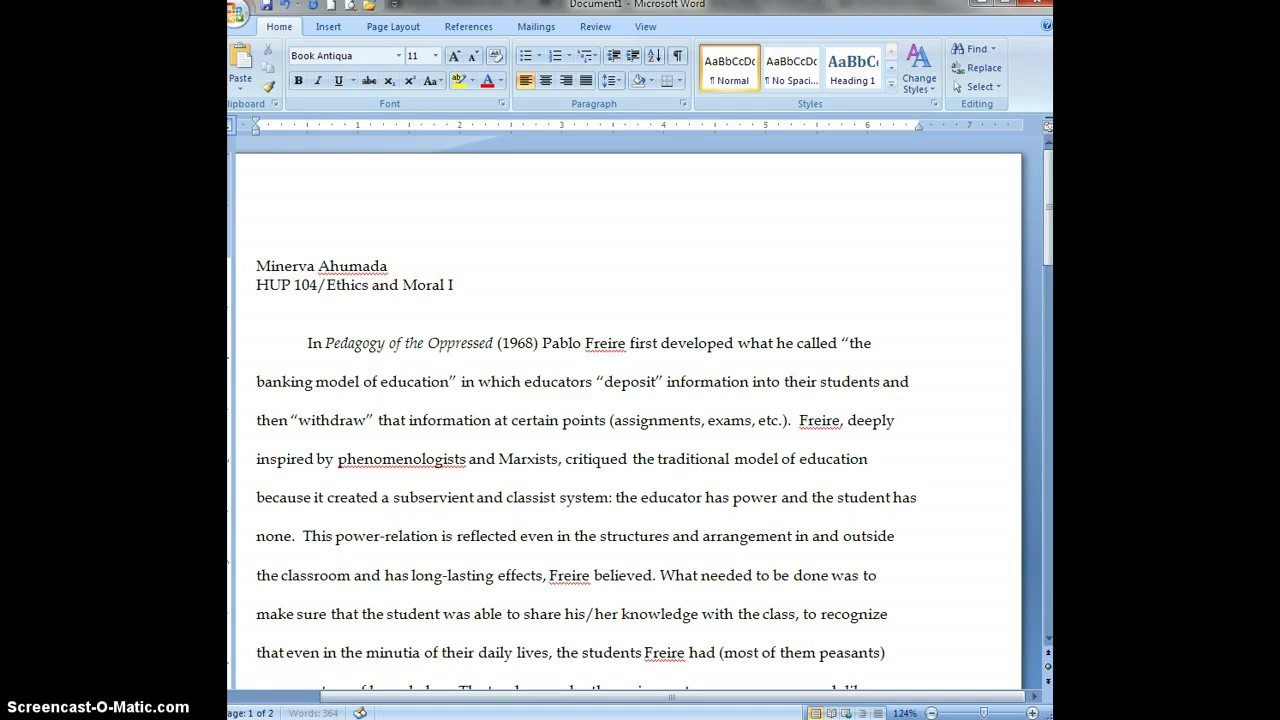
{"action": "type", "text": "ssues"}
{"action": "key", "text": "Return"}
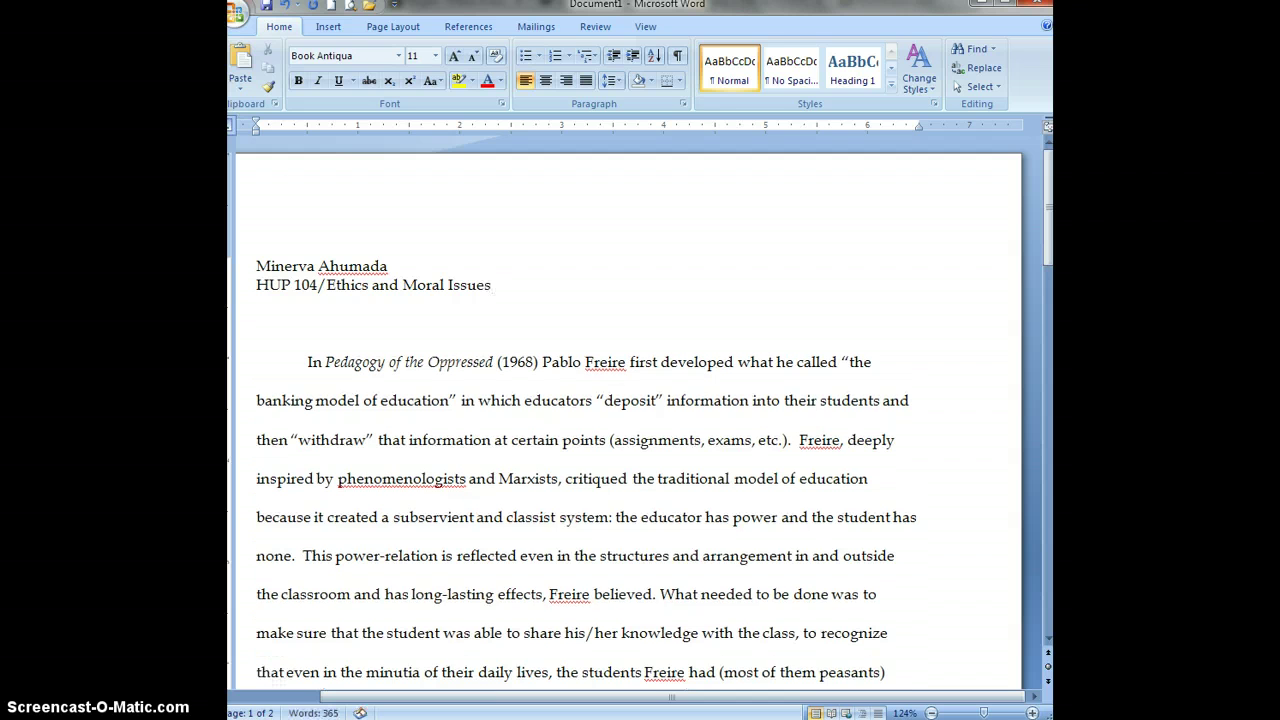
{"action": "type", "text": "Dr."}
{"action": "key", "text": "shift+Home"}
{"action": "key", "text": "BackSpace"}
{"action": "key", "text": "BackSpace"}
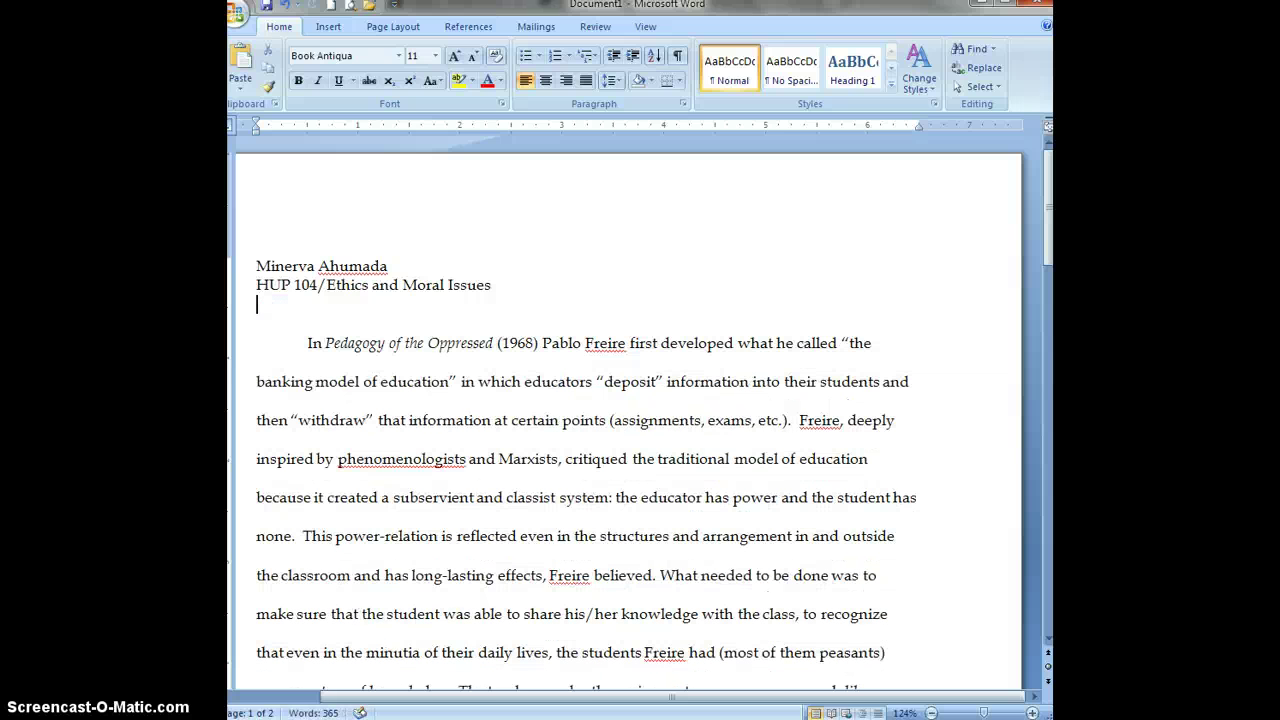
{"action": "key", "text": "Return"}
{"action": "type", "text": "03/15/2013"}
{"action": "key", "text": "Return"}
{"action": "key", "text": "Return"}
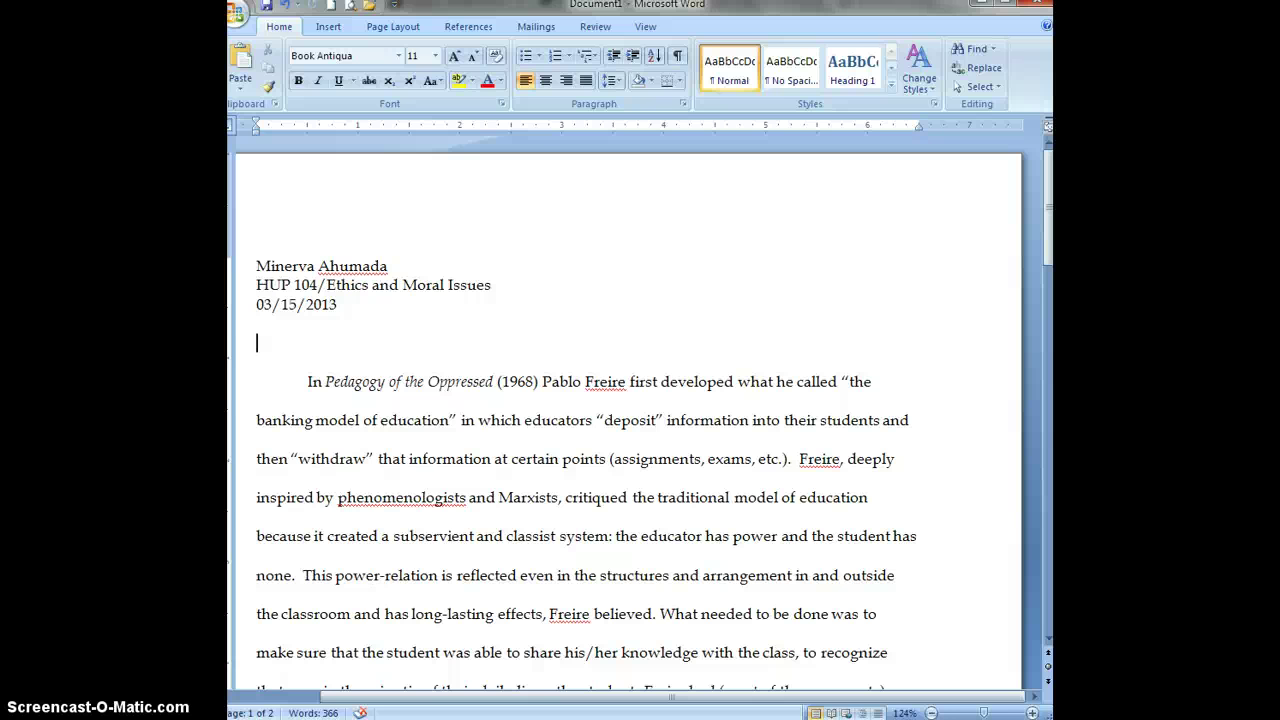
Replace the draft 'Reflection 2' line with the centered title 'Against Banking in Education'.
{"action": "type", "text": "Reflection 2"}
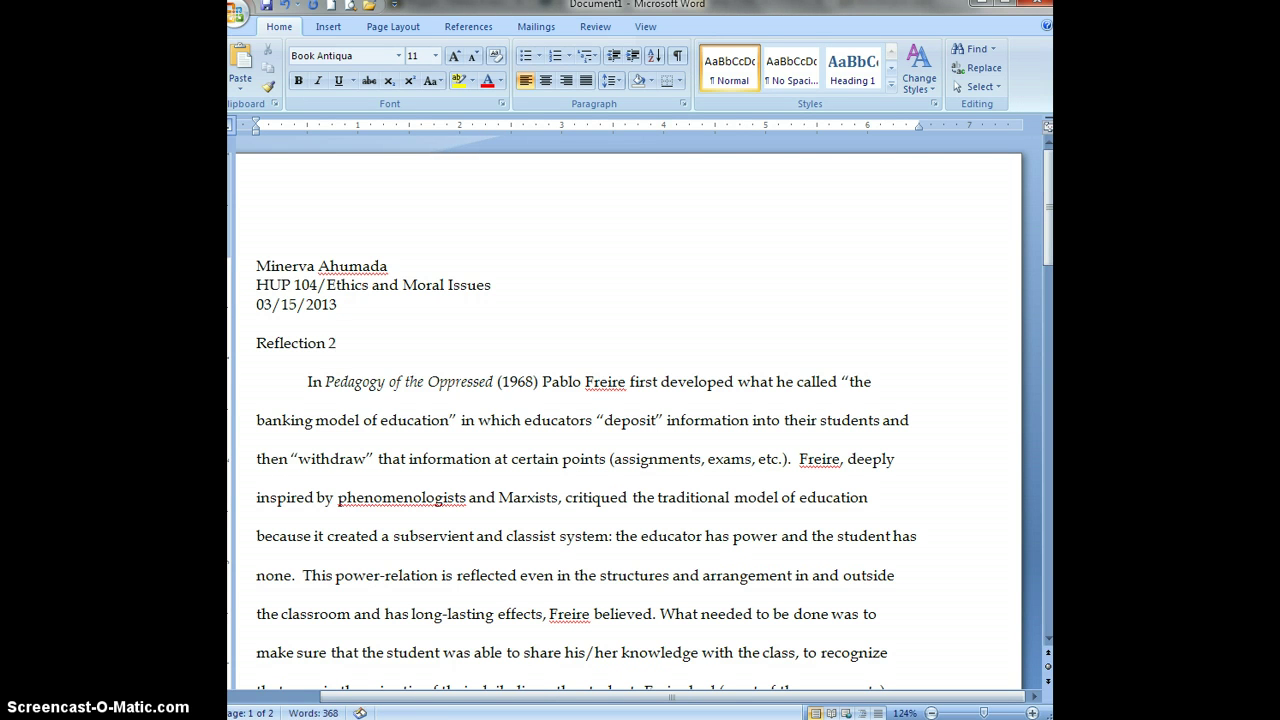
{"action": "key", "text": "shift+Home"}
{"action": "key", "text": "BackSpace"}
{"action": "key", "text": "BackSpace"}
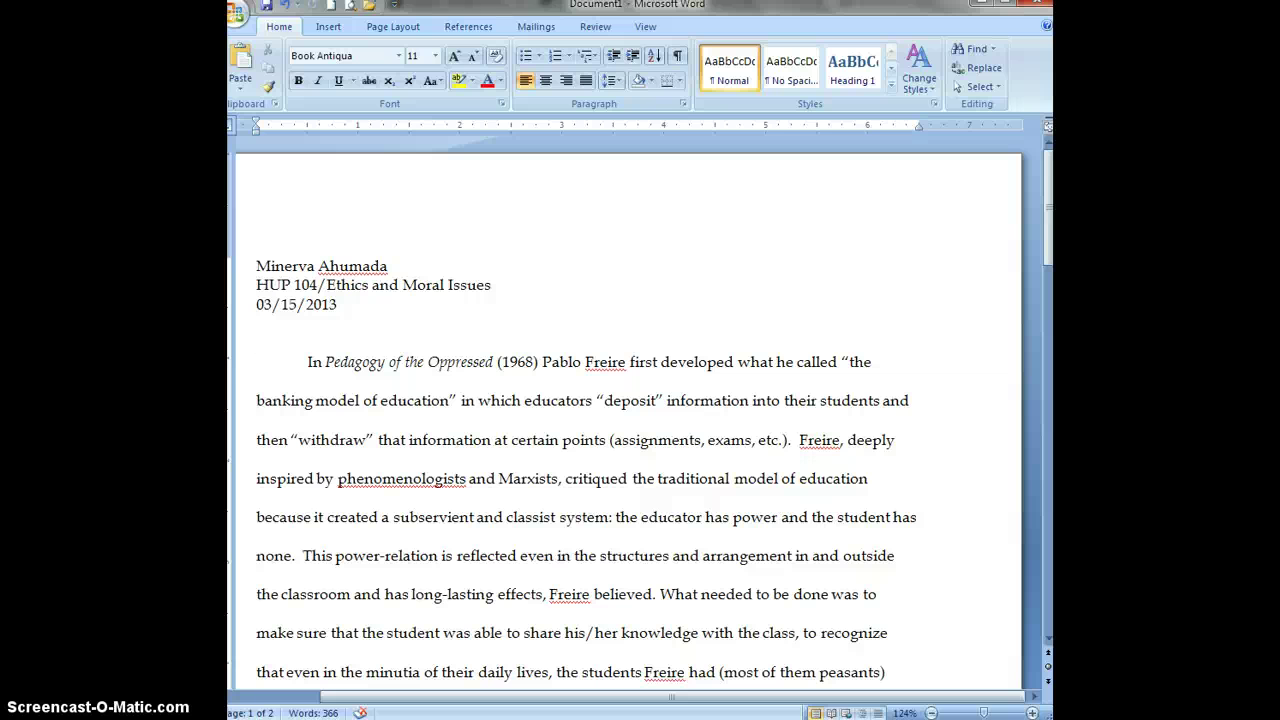
{"action": "type", "text": "Against Banki"}
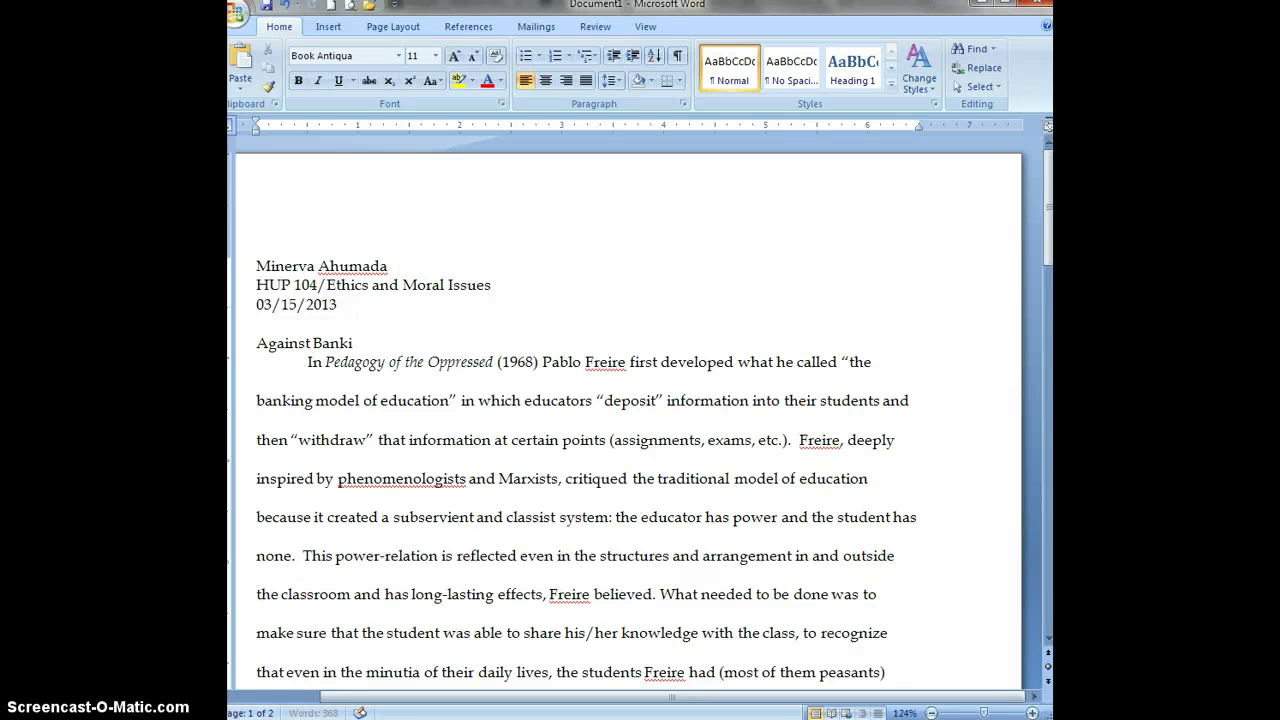
{"action": "type", "text": "ng in Education"}
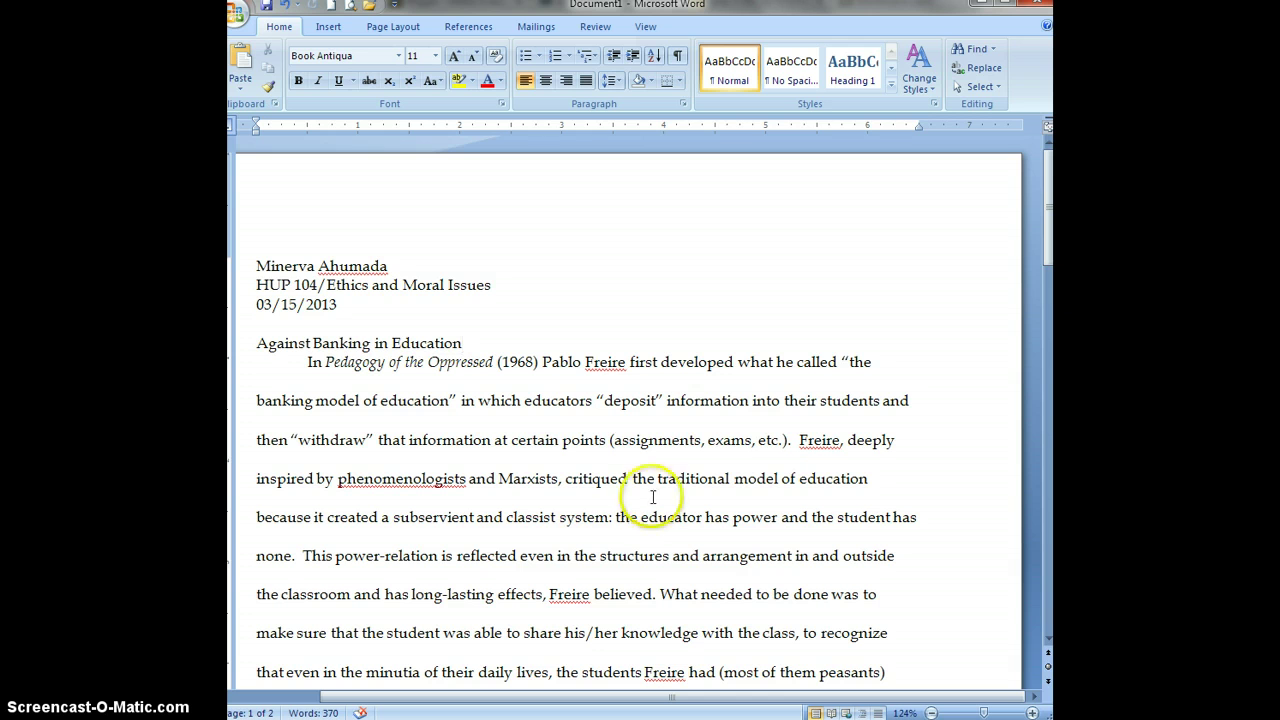
{"action": "left_click", "coordinate": [545, 80]}
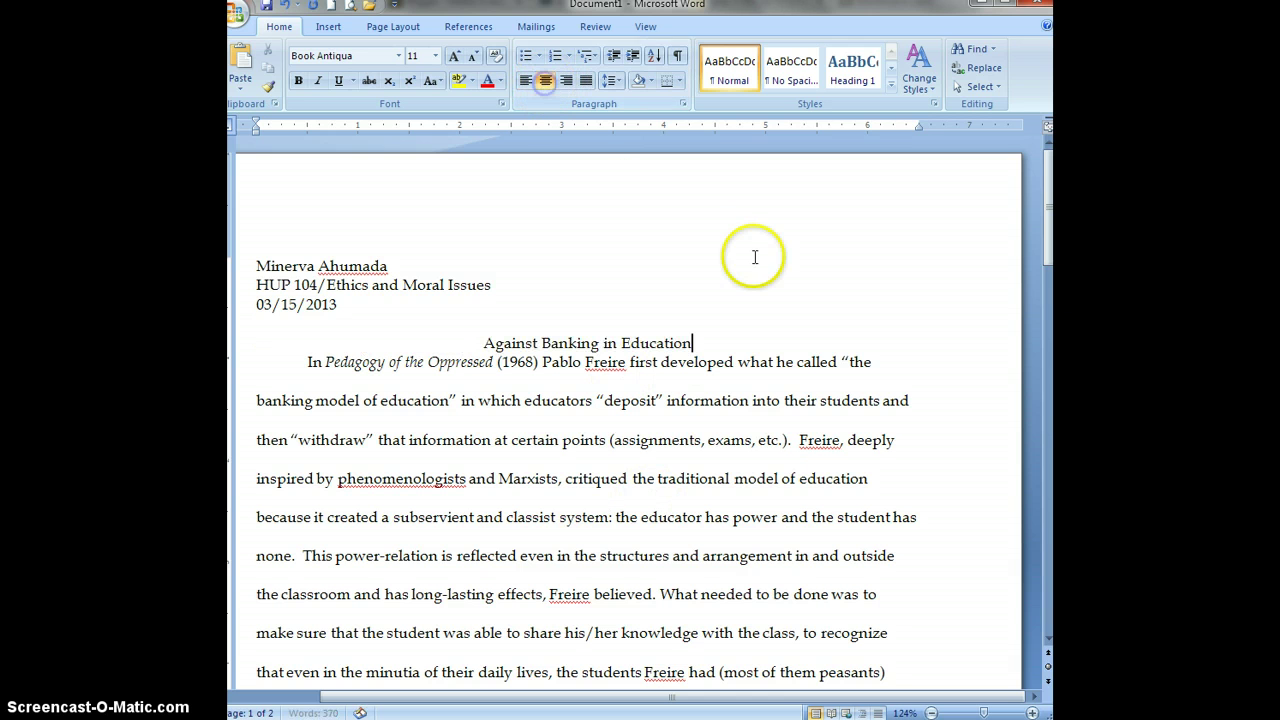
{"action": "key", "text": "Return"}
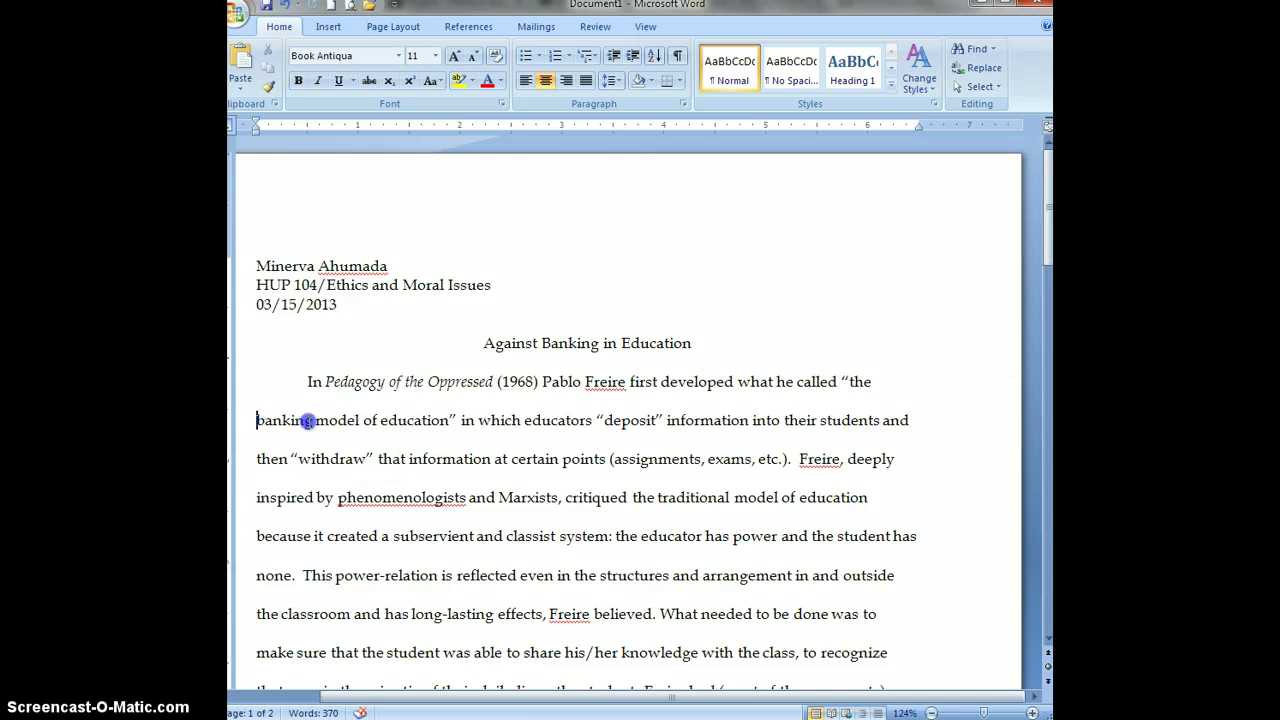
{"action": "left_click_drag", "start_coordinate": [257, 420], "coordinate": [449, 420]}
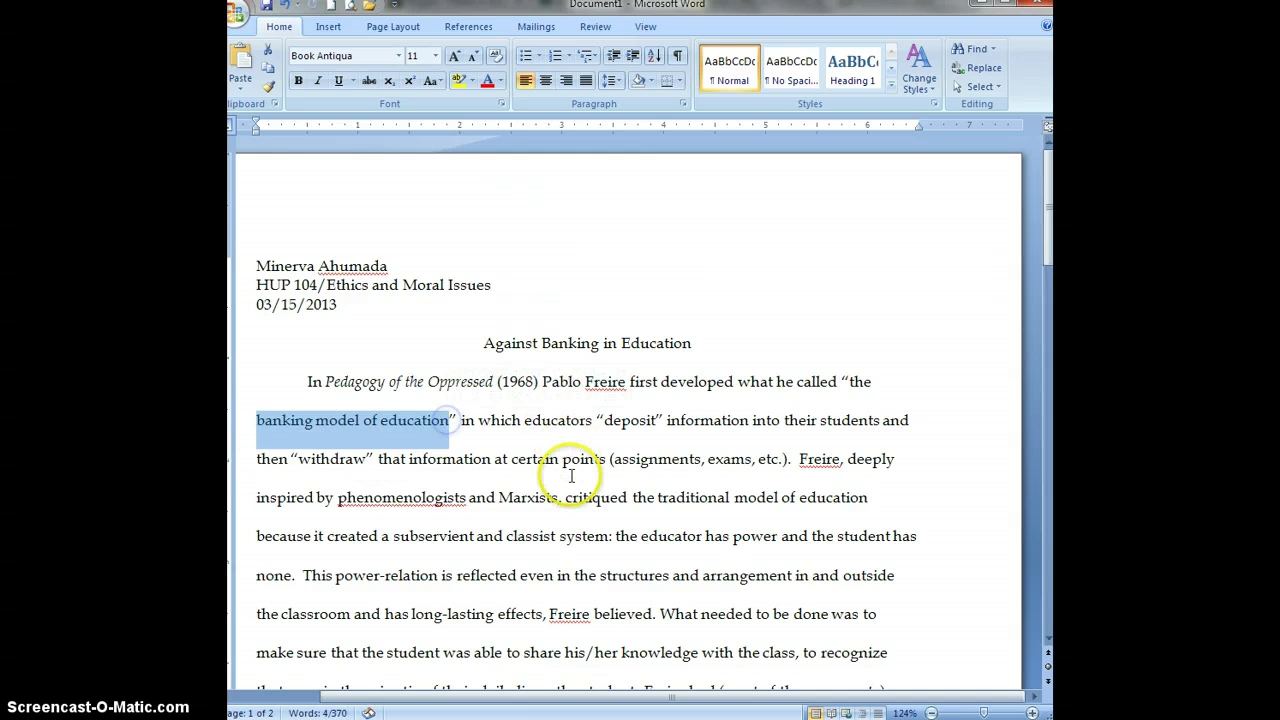
{"action": "double_click", "coordinate": [507, 343]}
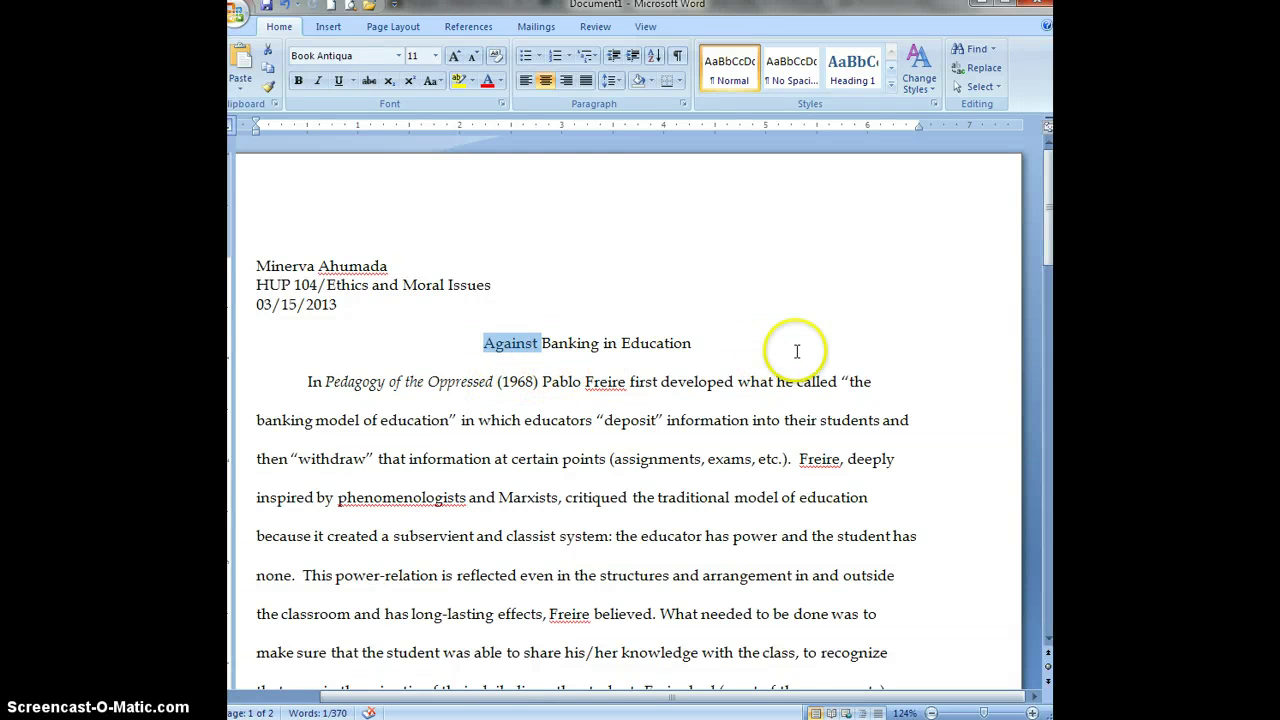
{"action": "left_click", "coordinate": [632, 300]}
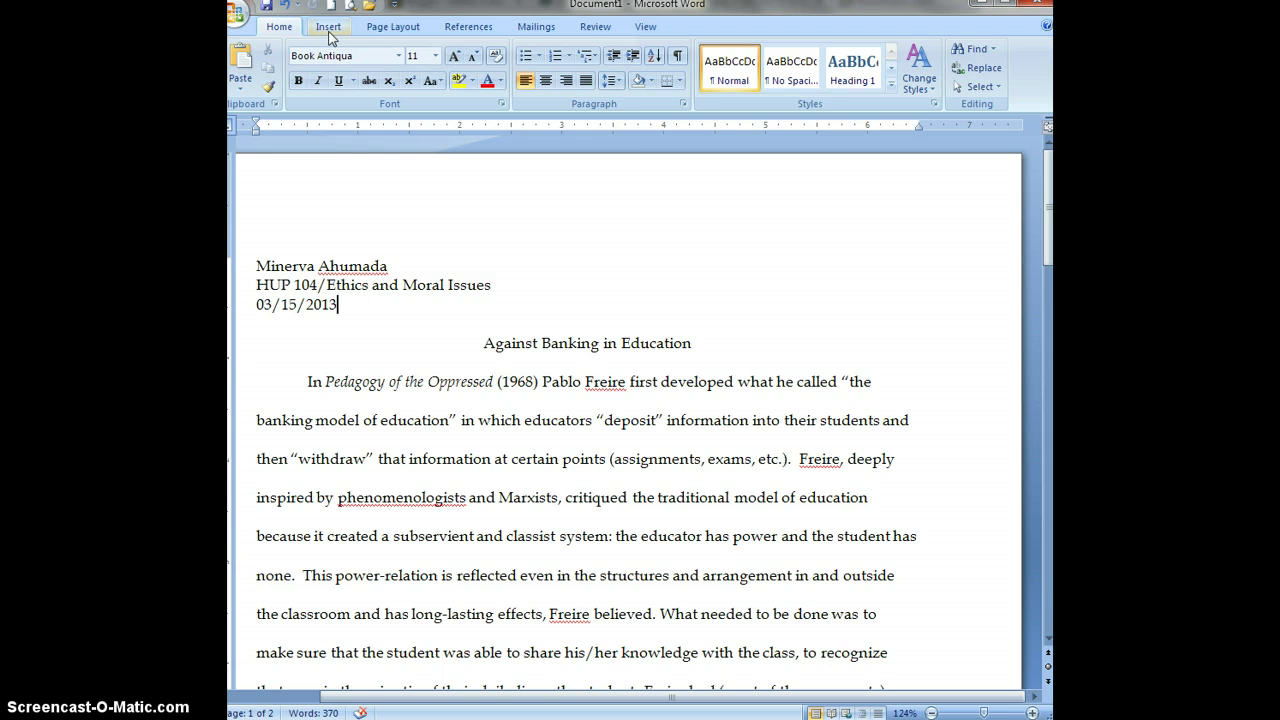
Insert the Plain Number 3 page number at the top right of every page.
{"action": "left_click", "coordinate": [331, 31]}
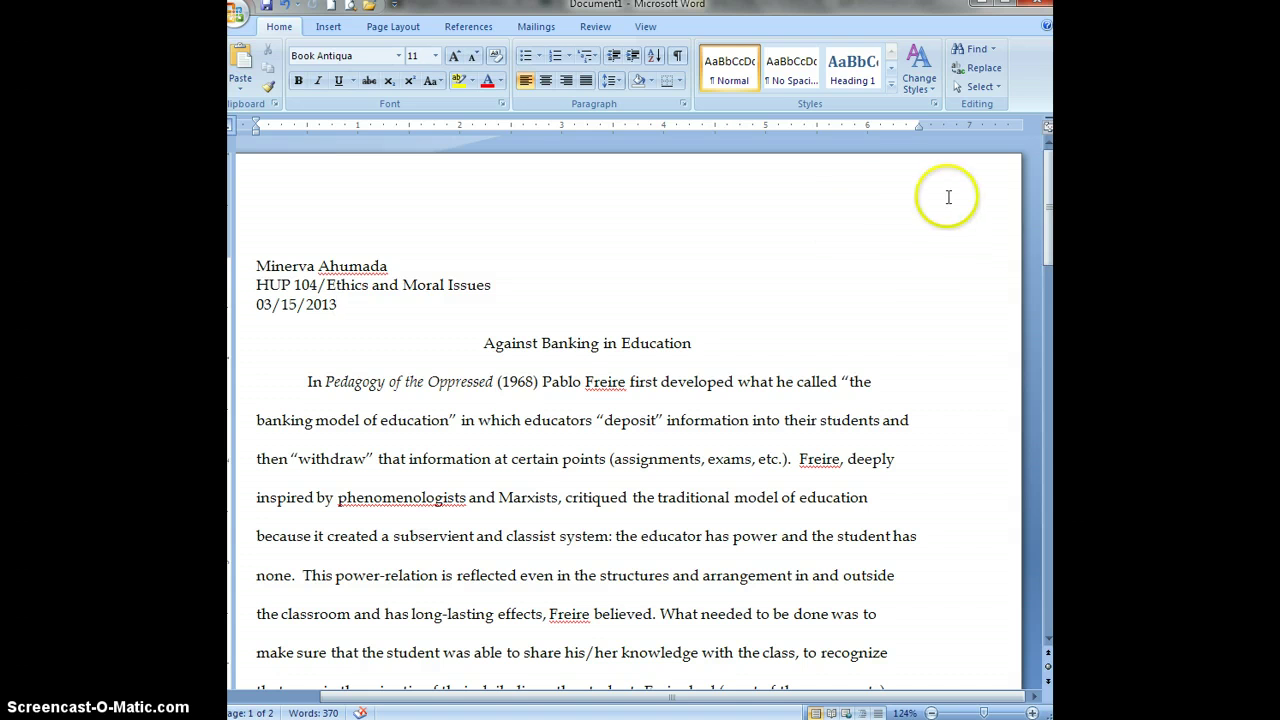
{"action": "left_click", "coordinate": [329, 30]}
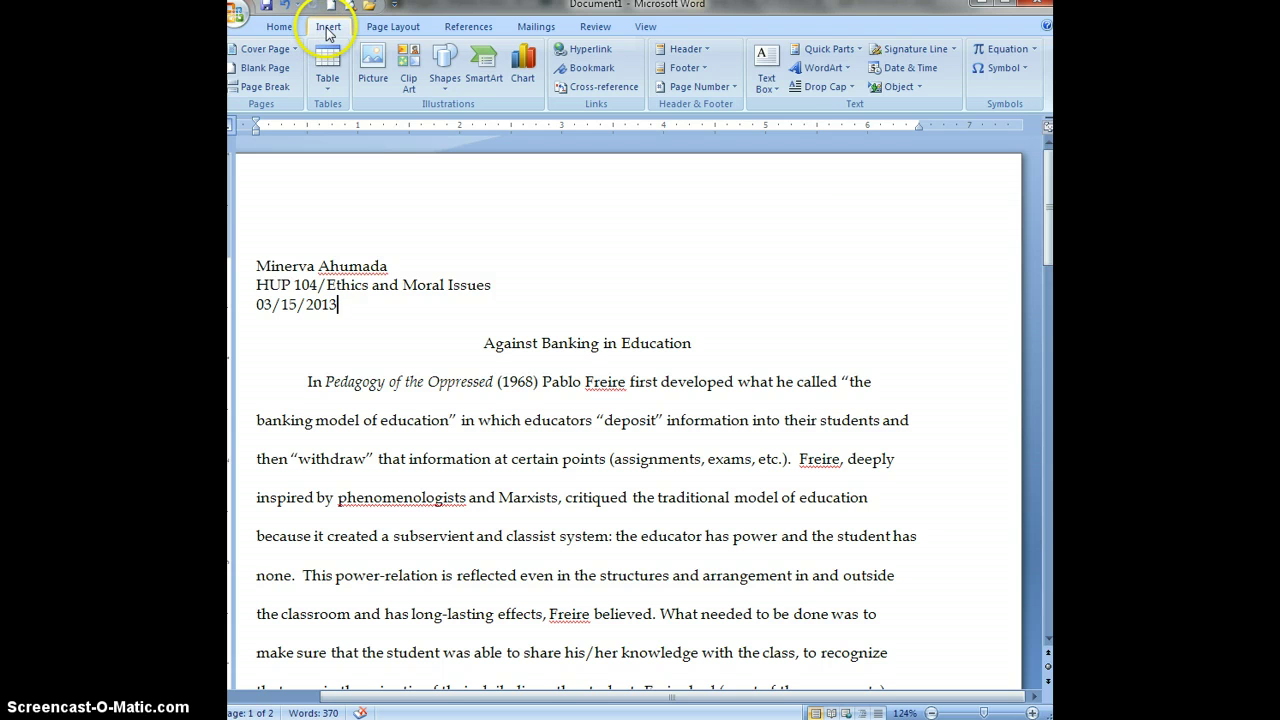
{"action": "left_click", "coordinate": [678, 92]}
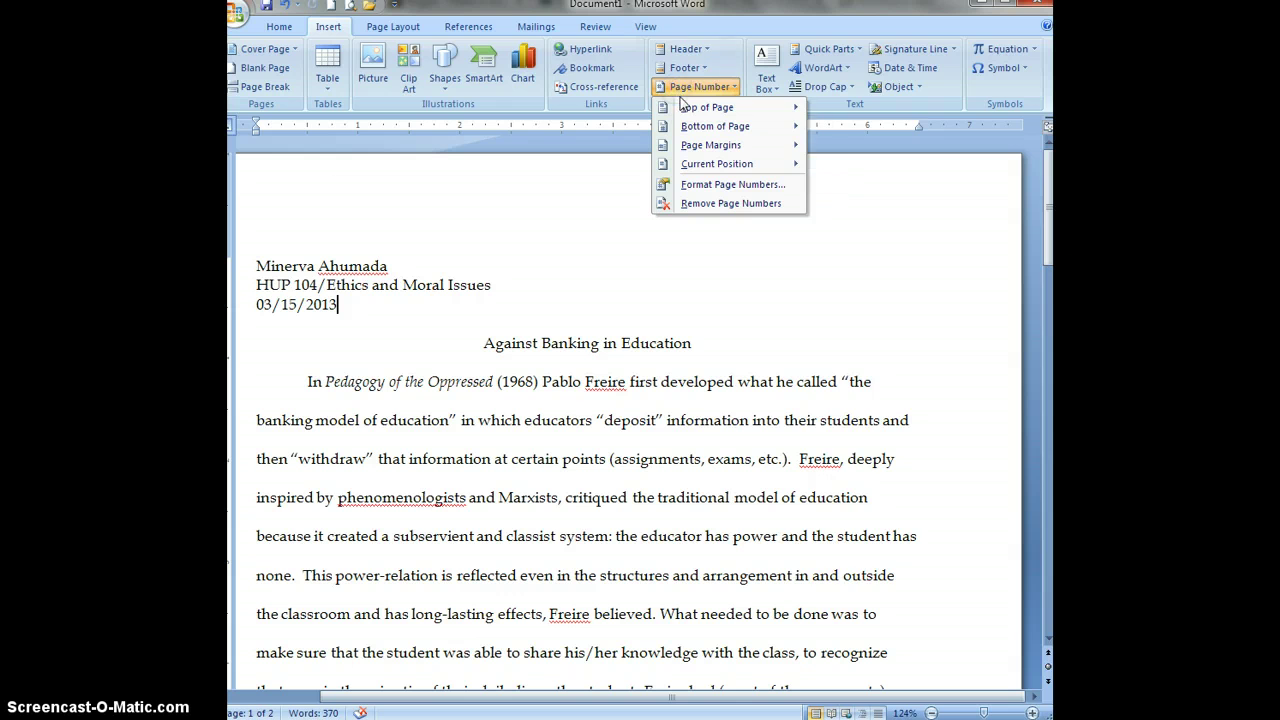
{"action": "mouse_move", "coordinate": [688, 115]}
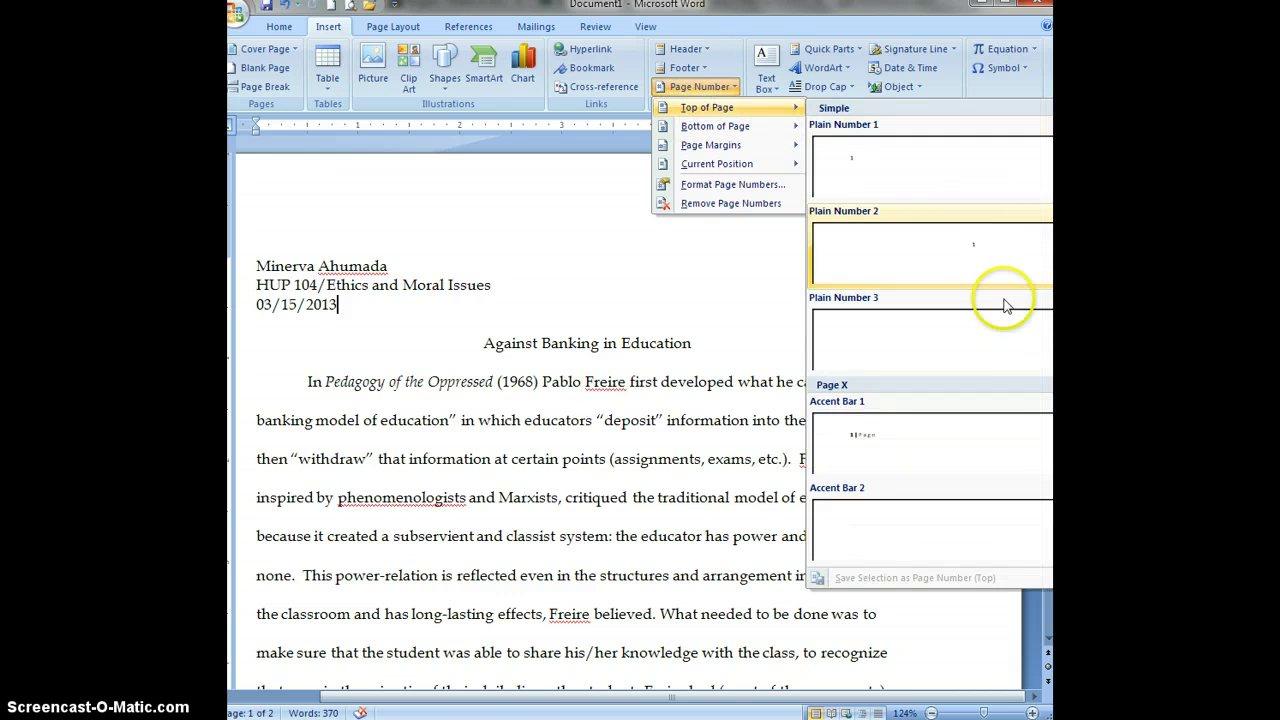
{"action": "left_click", "coordinate": [1013, 340]}
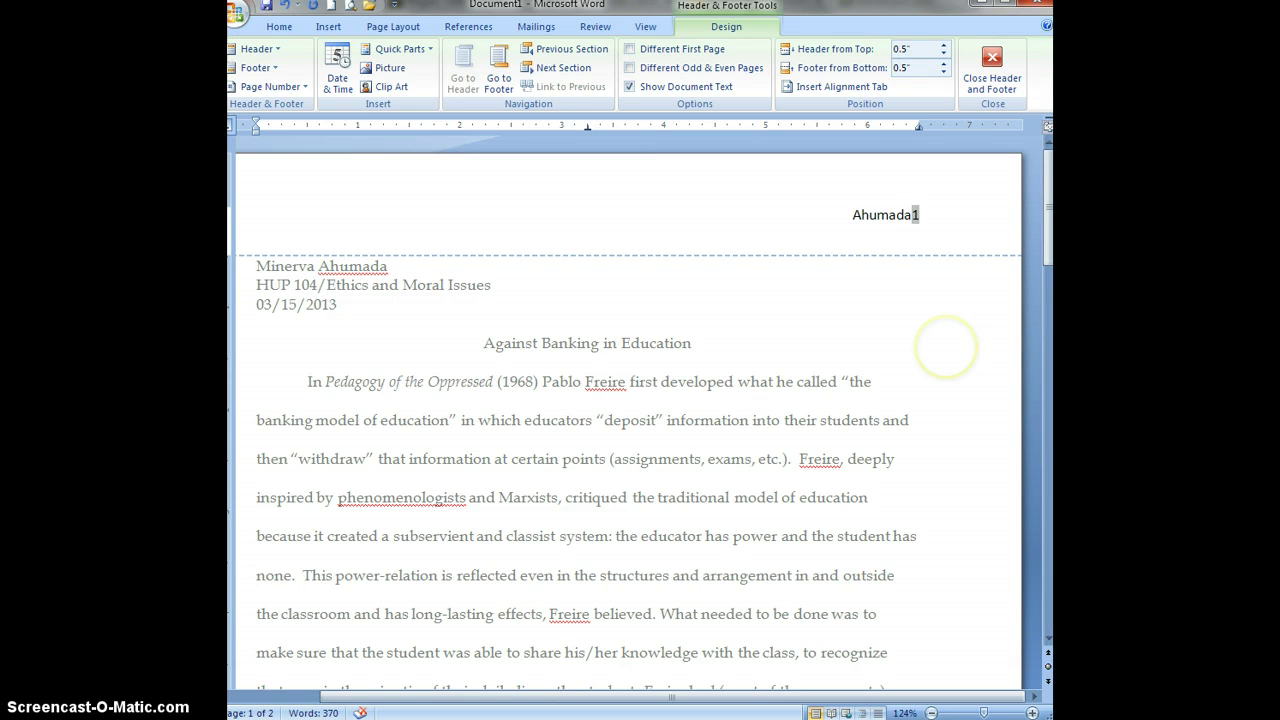
Type the author's surname and a comma before the page number, then close and reopen the header.
{"action": "type", "text": "Ahumada,"}
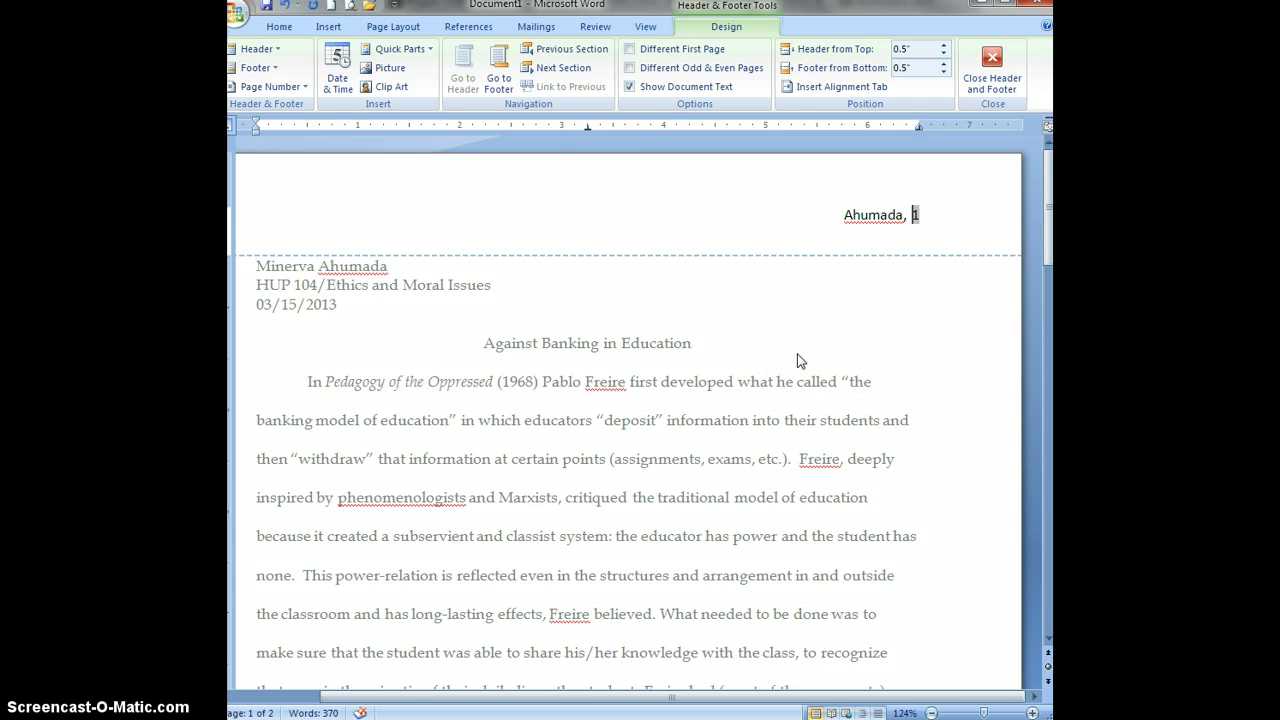
{"action": "double_click", "coordinate": [797, 352]}
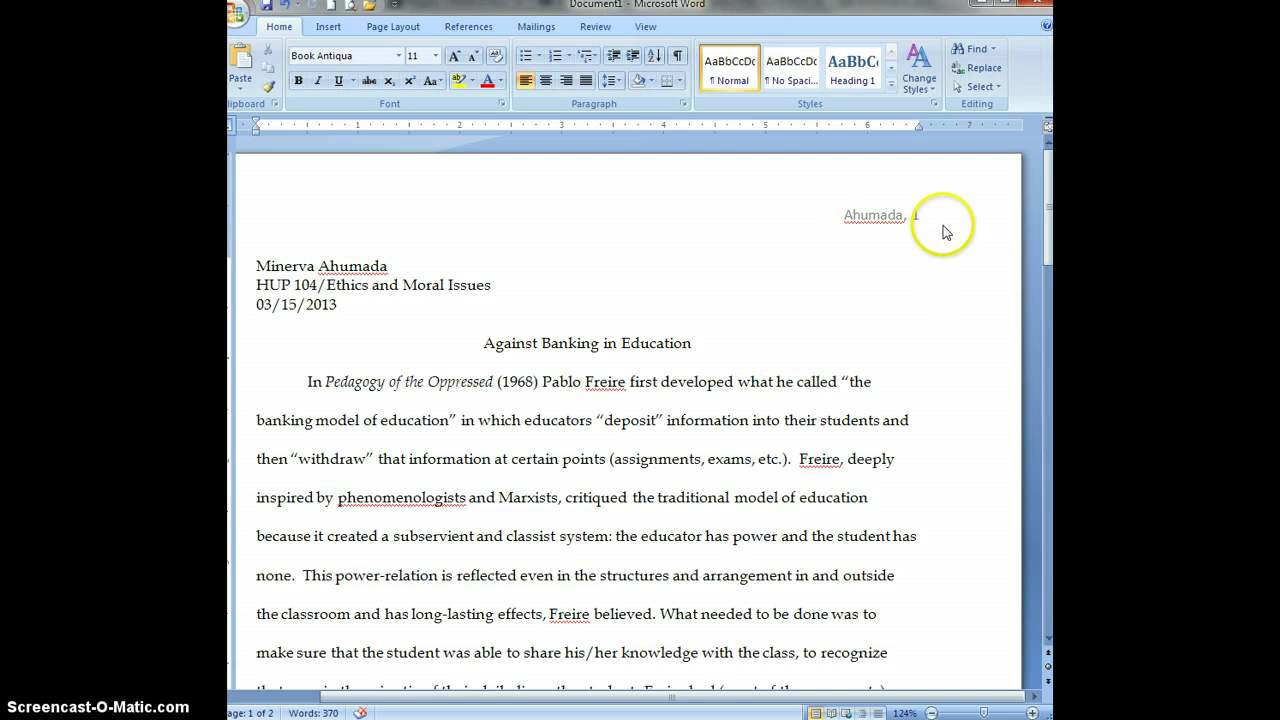
{"action": "scroll", "coordinate": [762, 424], "scroll_direction": "down", "scroll_amount": 5}
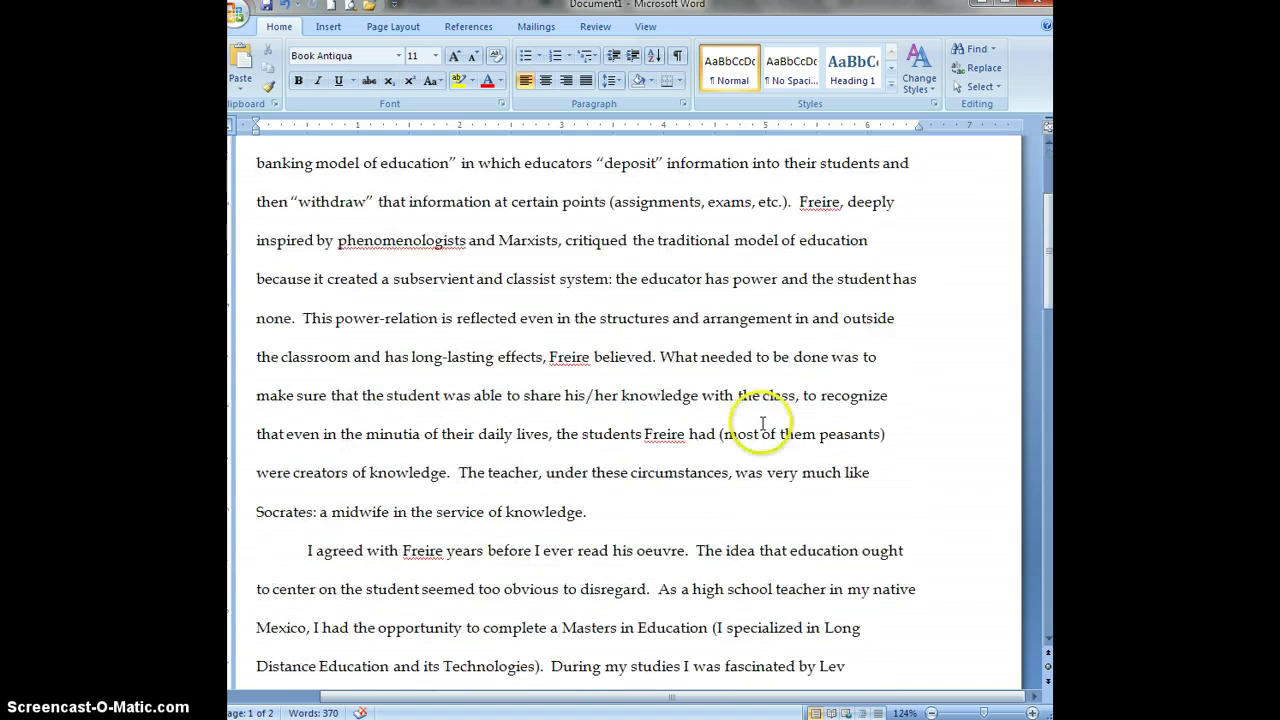
{"action": "scroll", "coordinate": [762, 424], "scroll_direction": "down", "scroll_amount": 15}
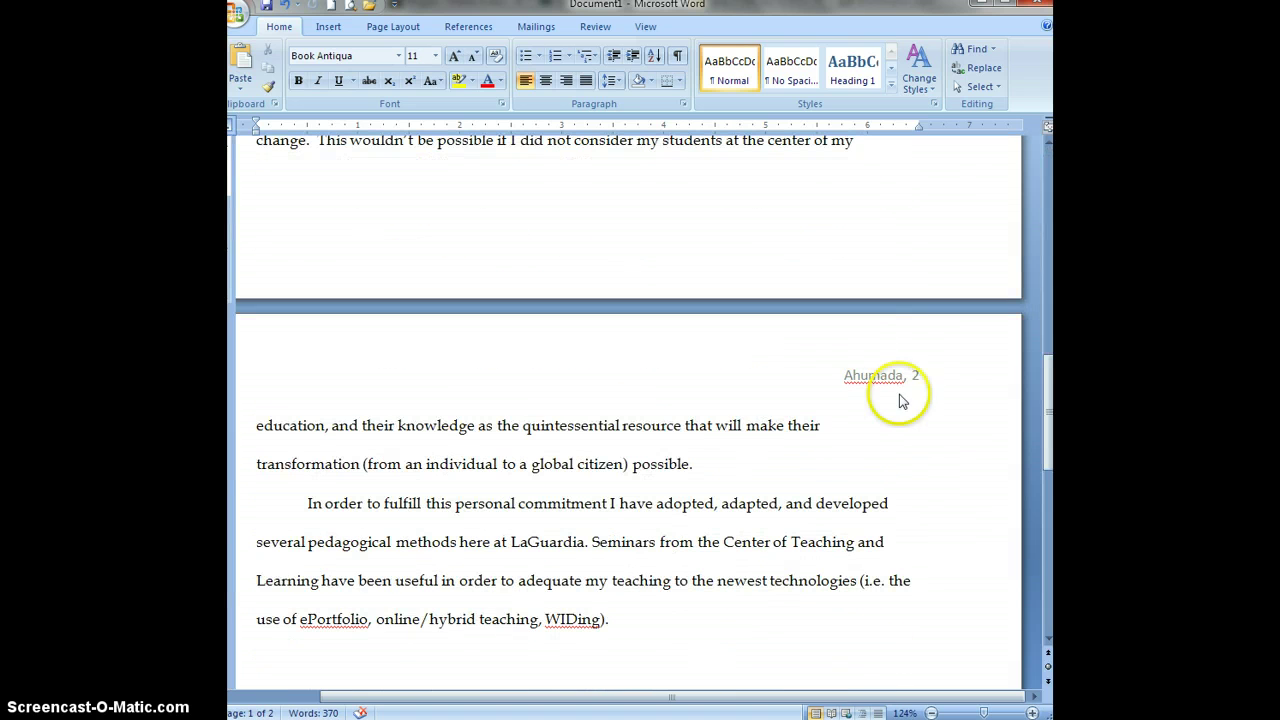
{"action": "scroll", "coordinate": [735, 455], "scroll_direction": "up", "scroll_amount": 20}
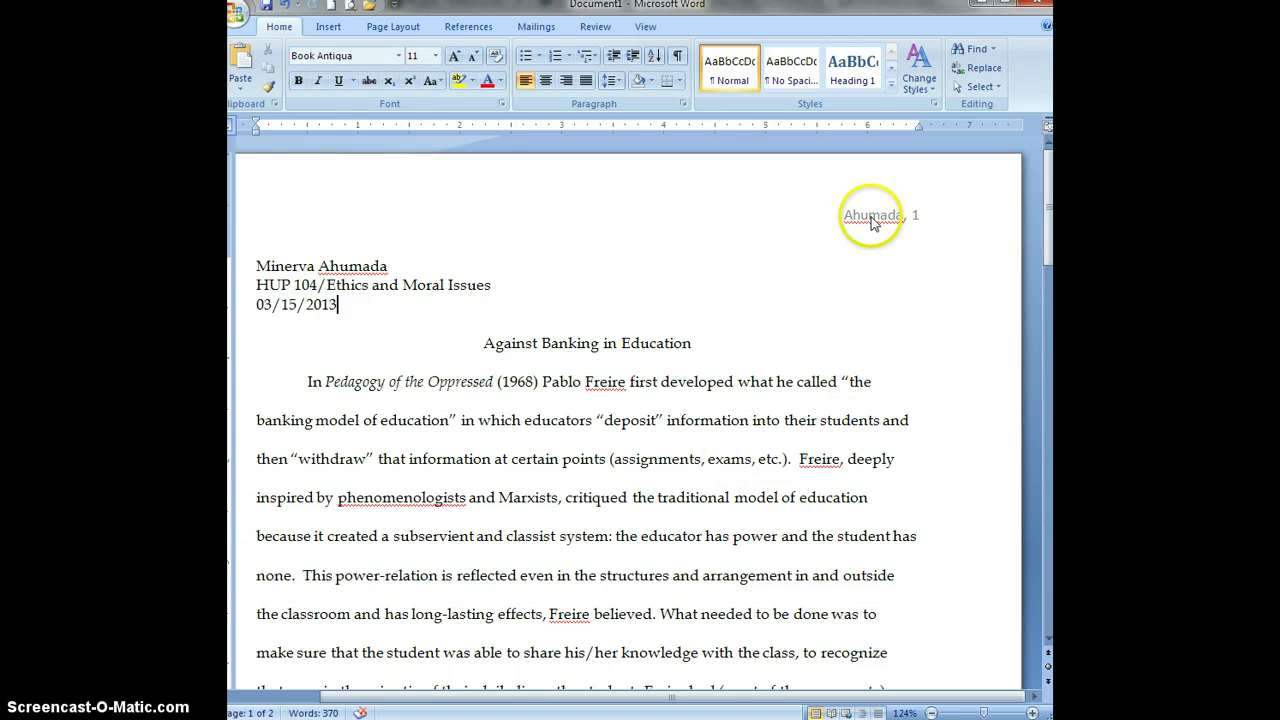
{"action": "double_click", "coordinate": [889, 216]}
Set the whole header text to Cambria (Headings) at 10 point.
{"action": "triple_click", "coordinate": [870, 215]}
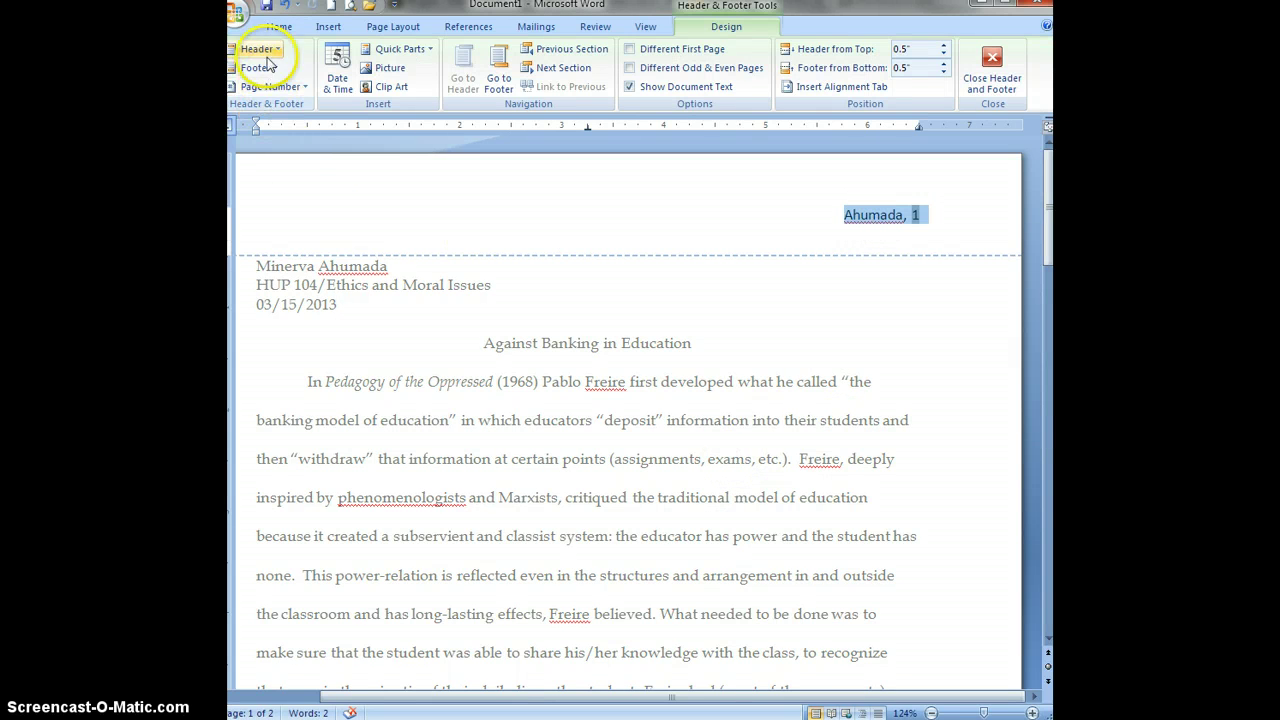
{"action": "left_click", "coordinate": [279, 26]}
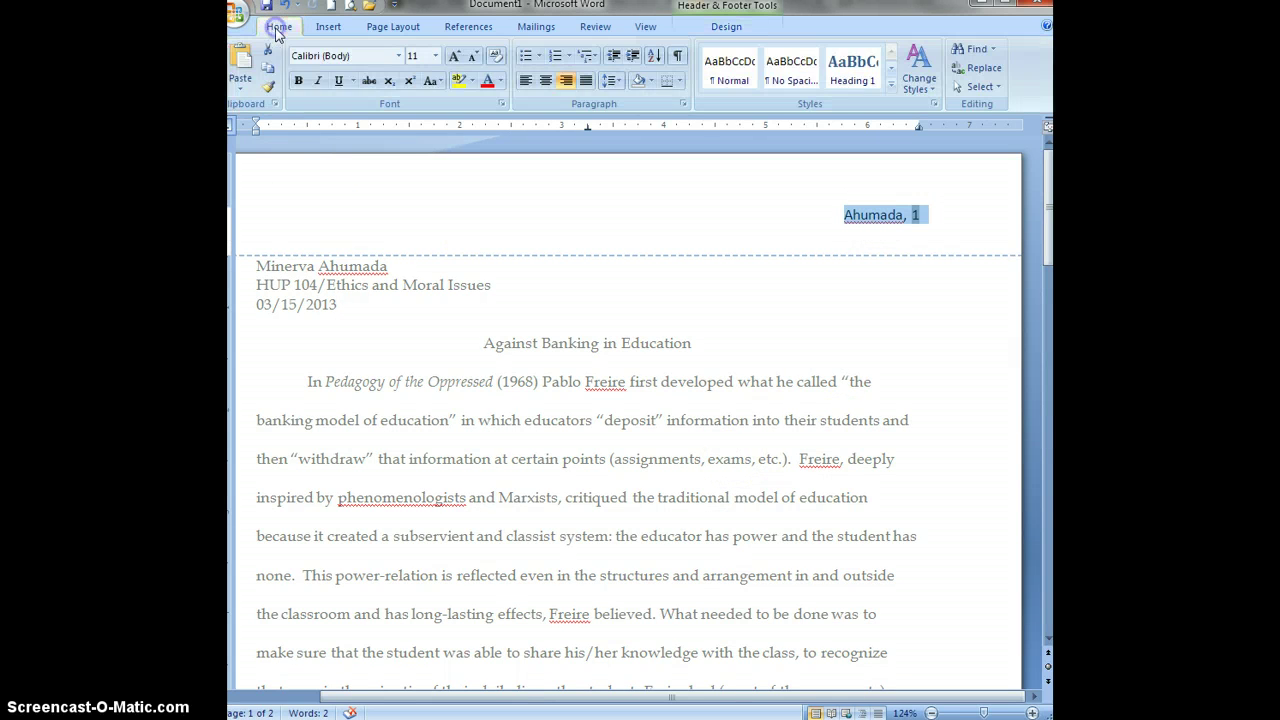
{"action": "left_click", "coordinate": [398, 55]}
{"action": "left_click", "coordinate": [380, 100]}
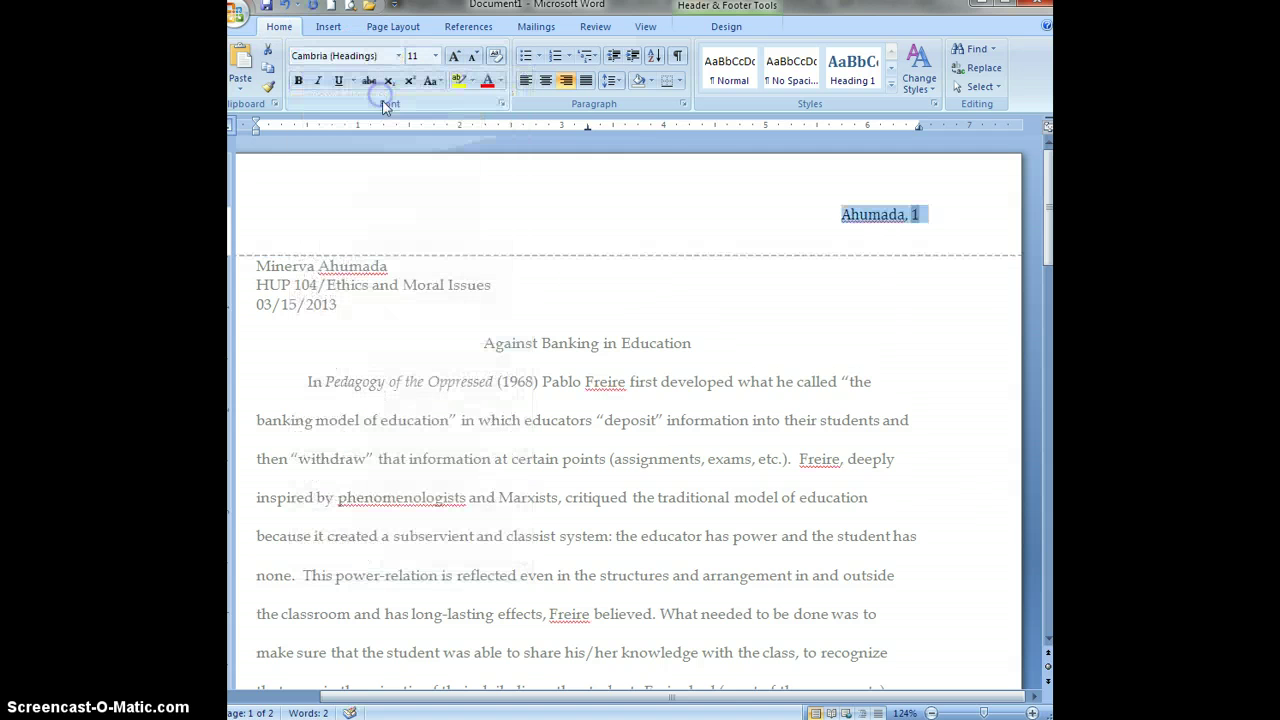
{"action": "left_click", "coordinate": [435, 56]}
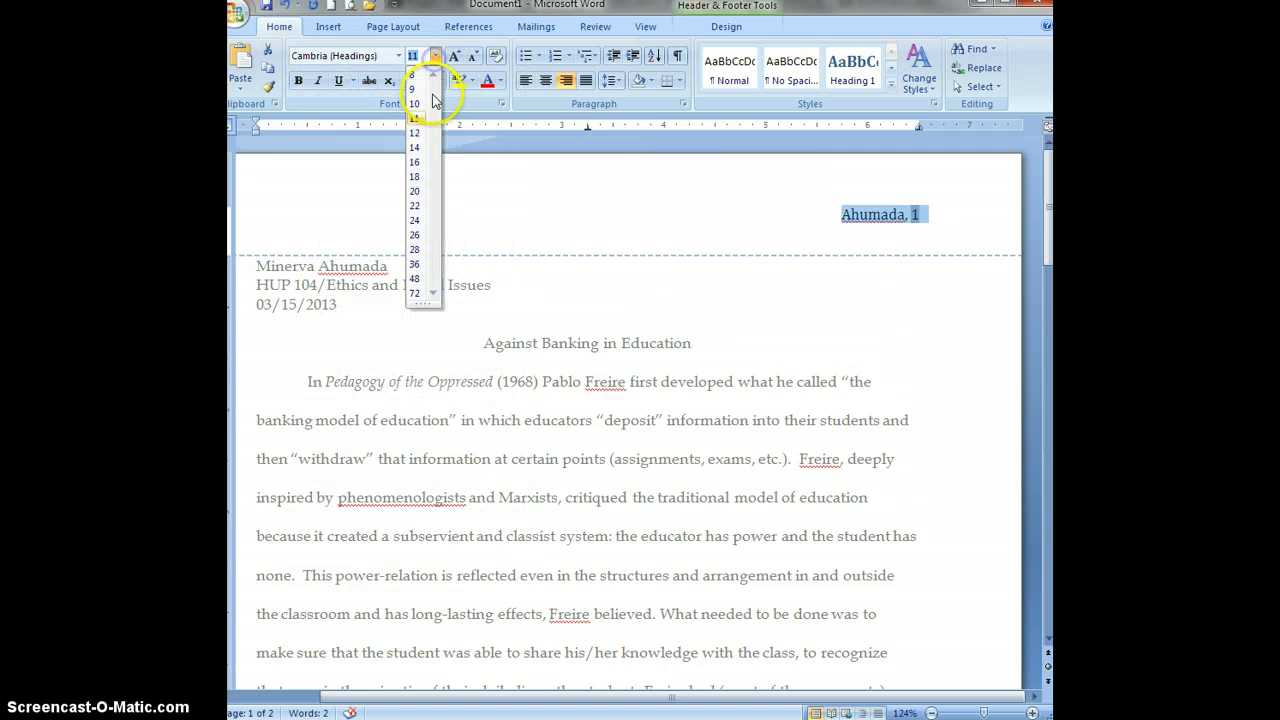
{"action": "left_click", "coordinate": [420, 110]}
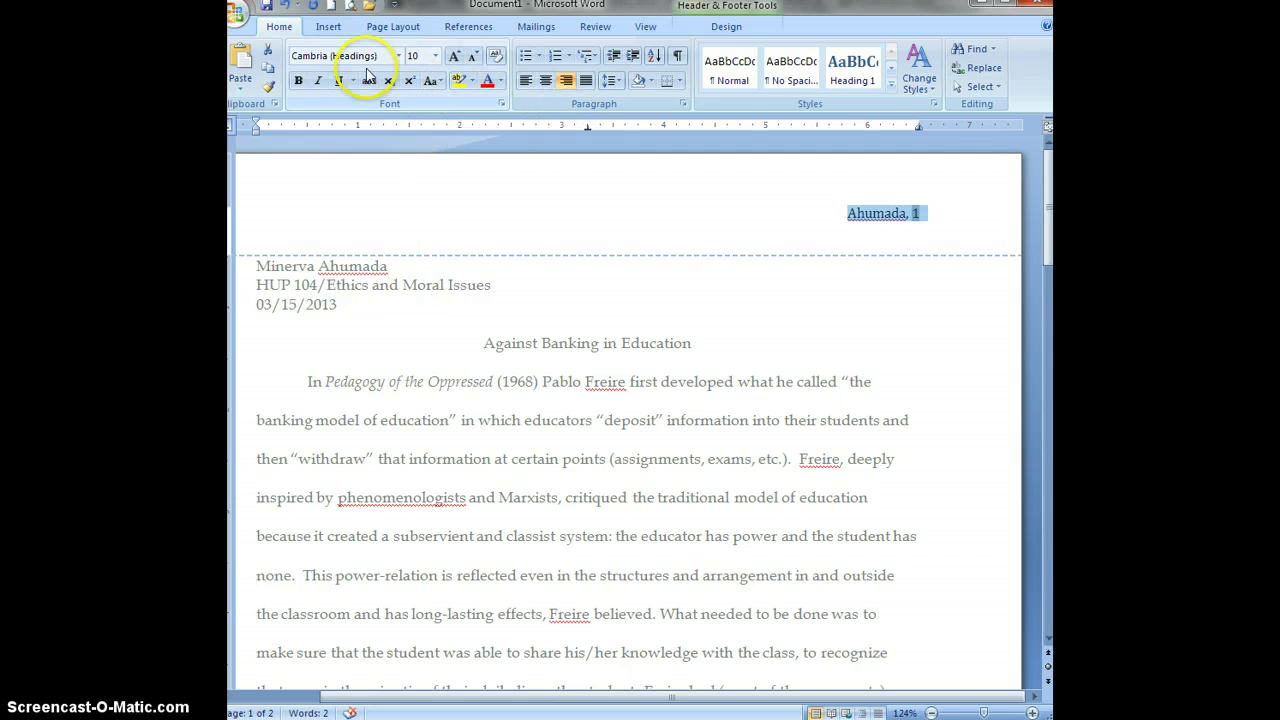
{"action": "left_click", "coordinate": [328, 30]}
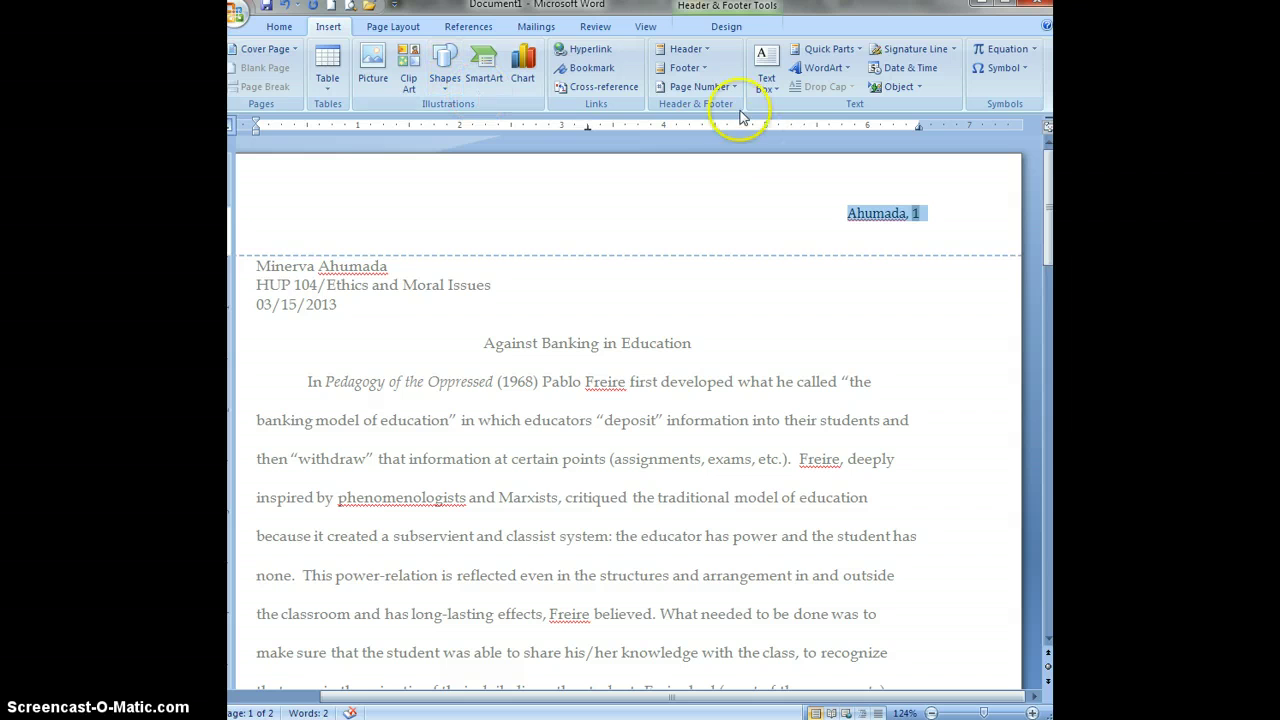
{"action": "left_click", "coordinate": [719, 90]}
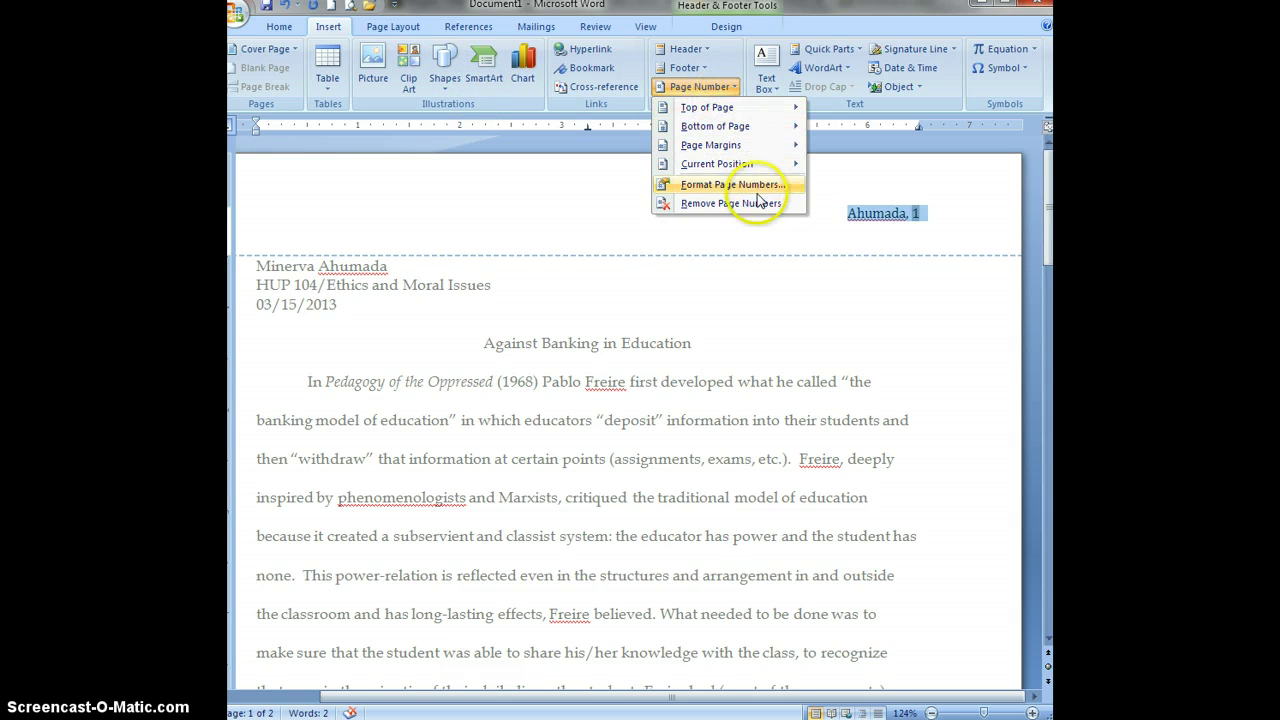
{"action": "left_click", "coordinate": [711, 284]}
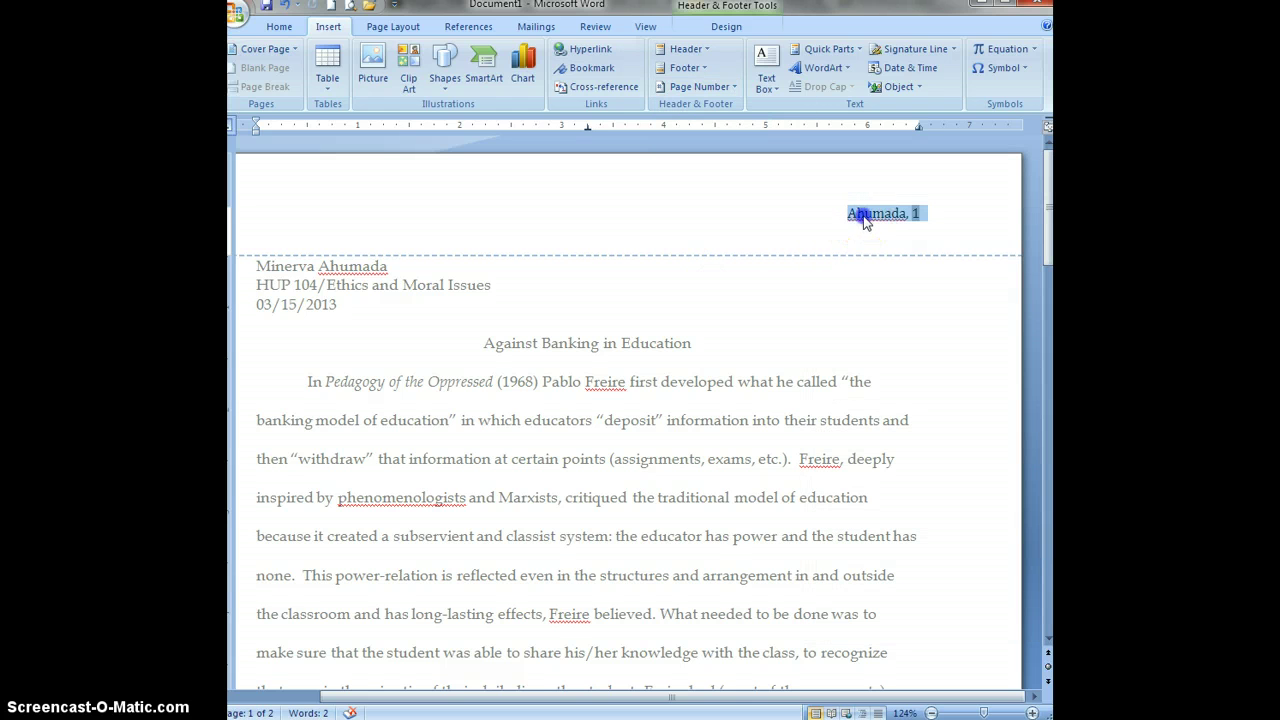
{"action": "double_click", "coordinate": [862, 215]}
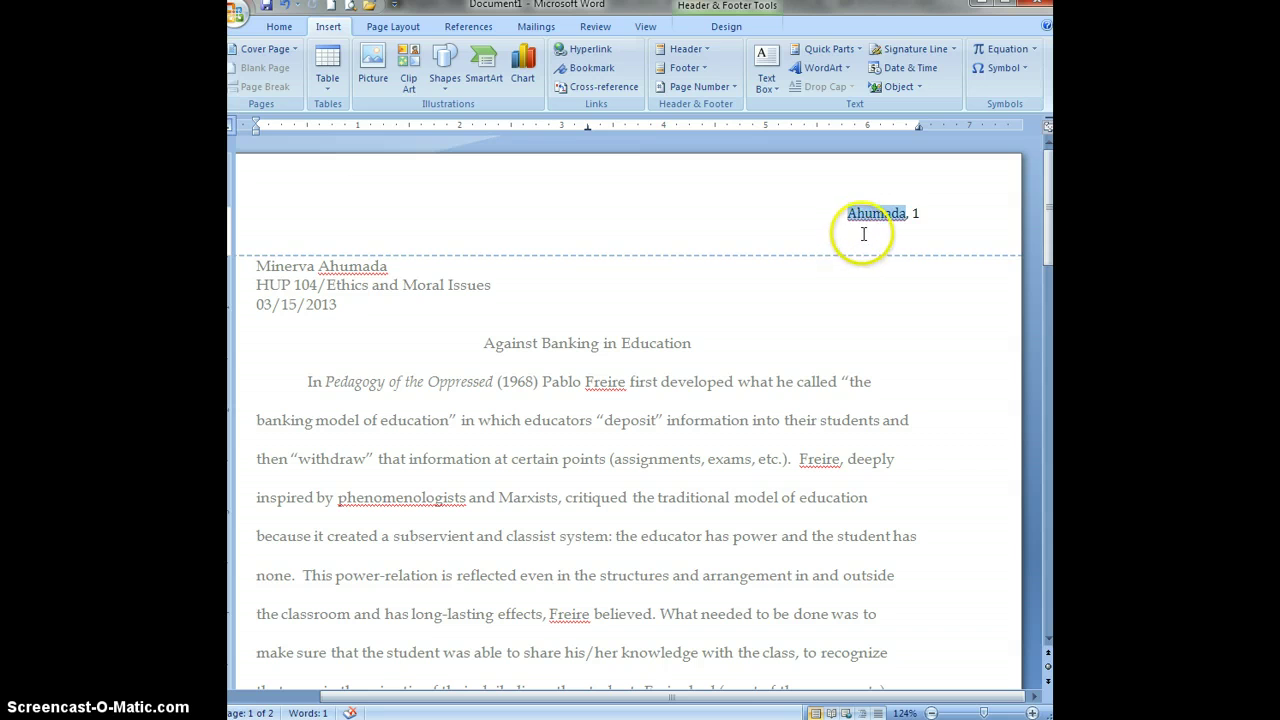
{"action": "right_click", "coordinate": [866, 222]}
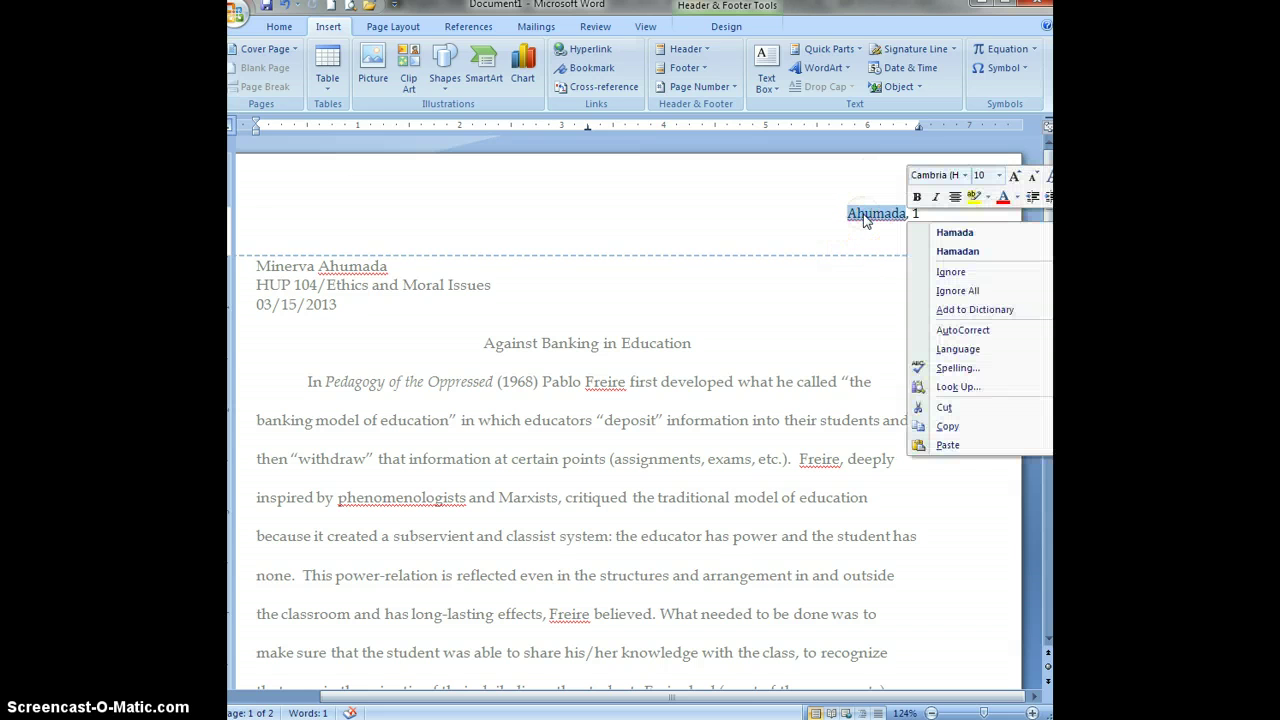
{"action": "left_click", "coordinate": [834, 215]}
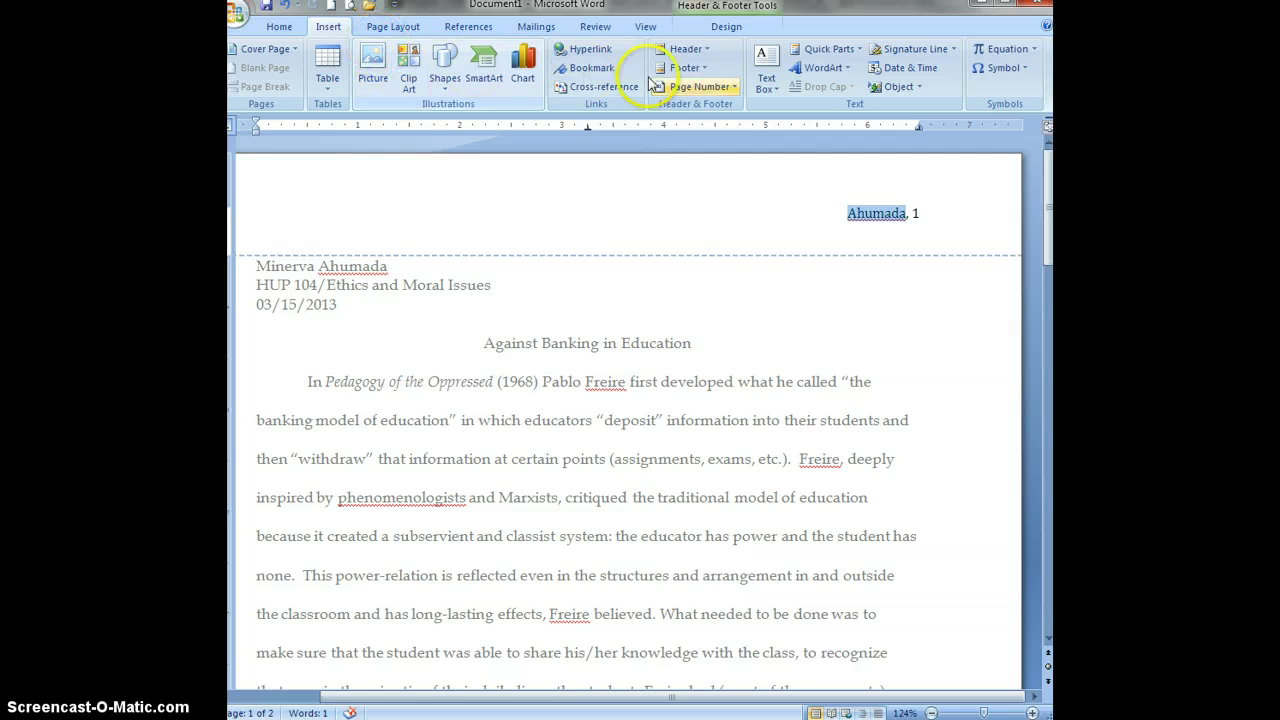
{"action": "left_click", "coordinate": [700, 90]}
{"action": "mouse_move", "coordinate": [706, 112]}
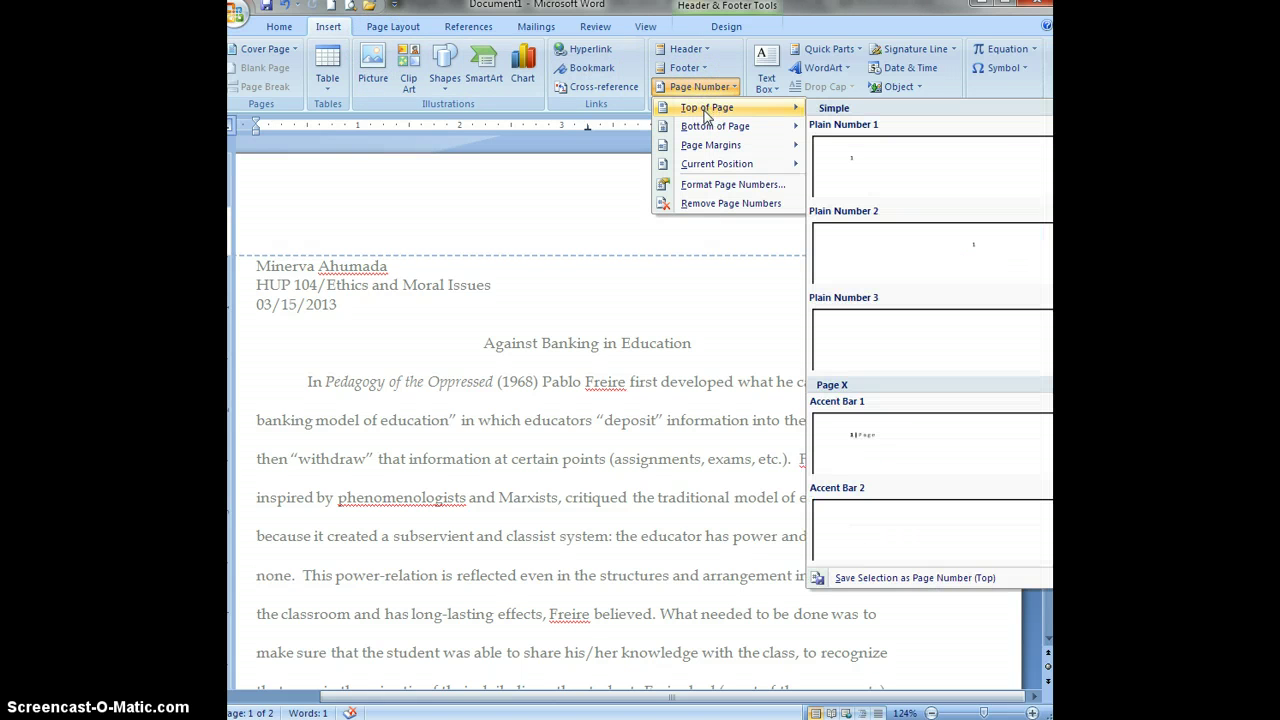
{"action": "left_click", "coordinate": [705, 184]}
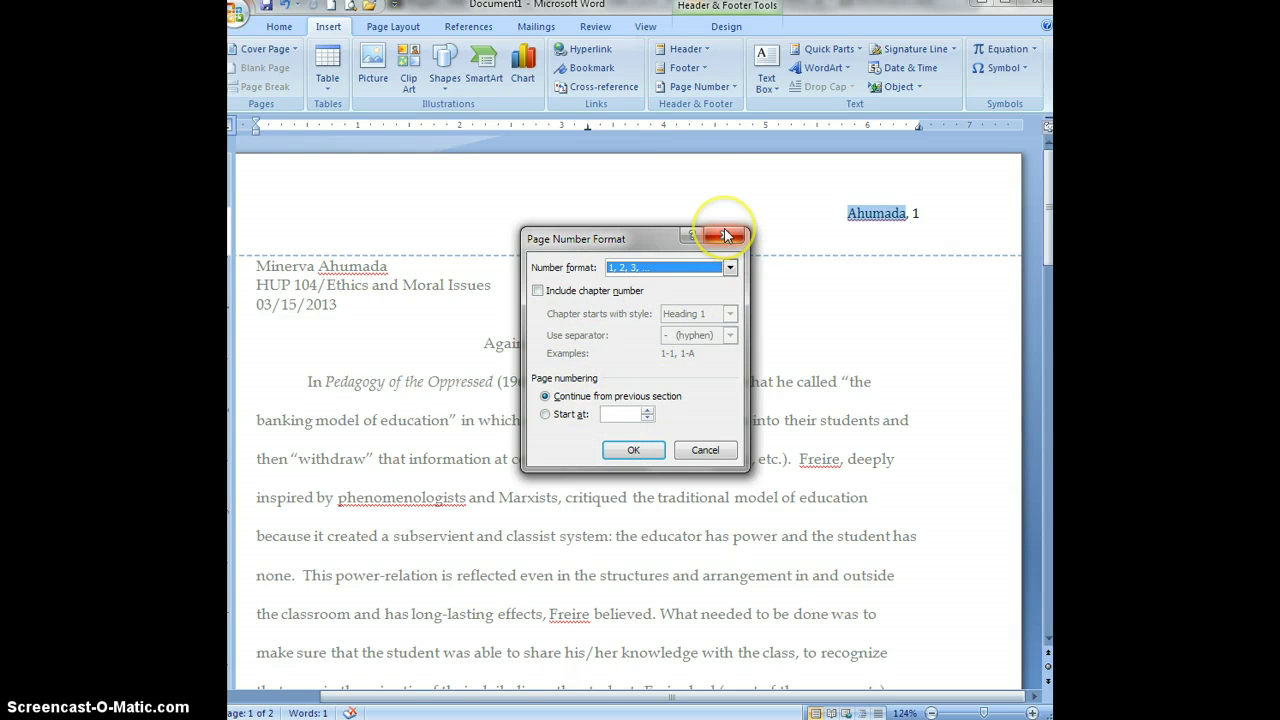
{"action": "left_click", "coordinate": [705, 451]}
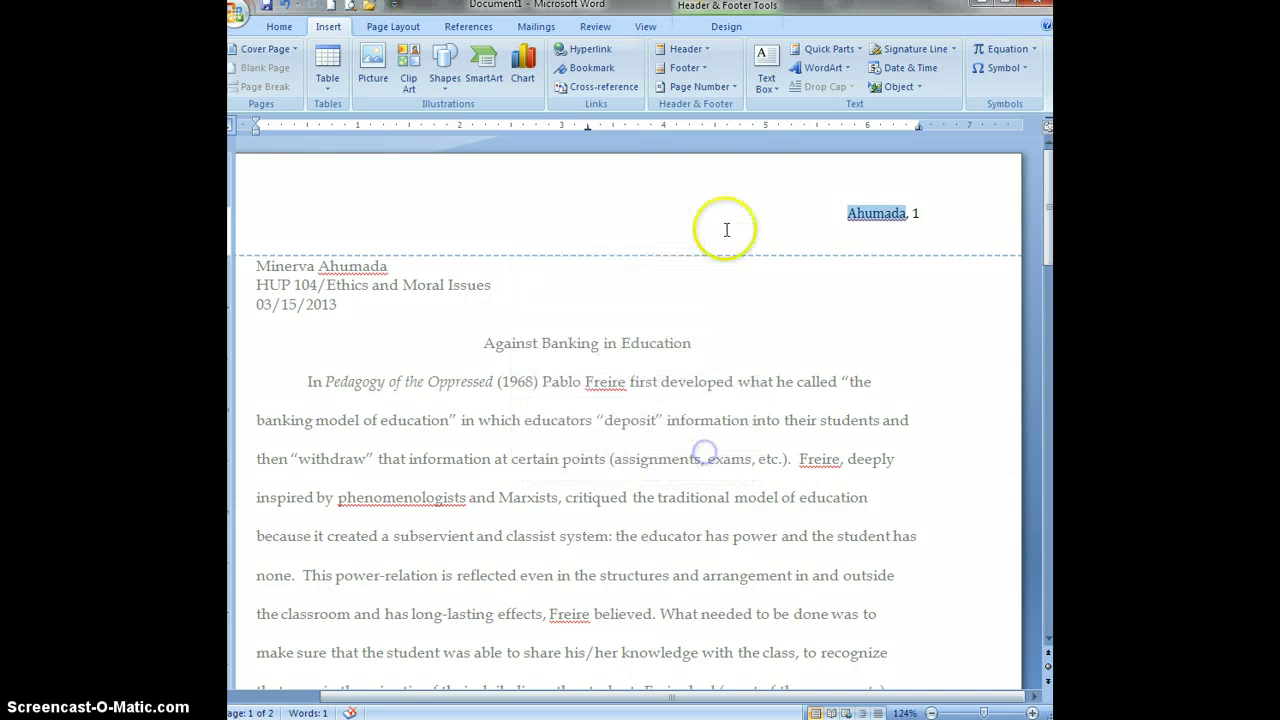
Turn on Different First Page so the surname-and-number header starts on page 2.
{"action": "left_click", "coordinate": [855, 211]}
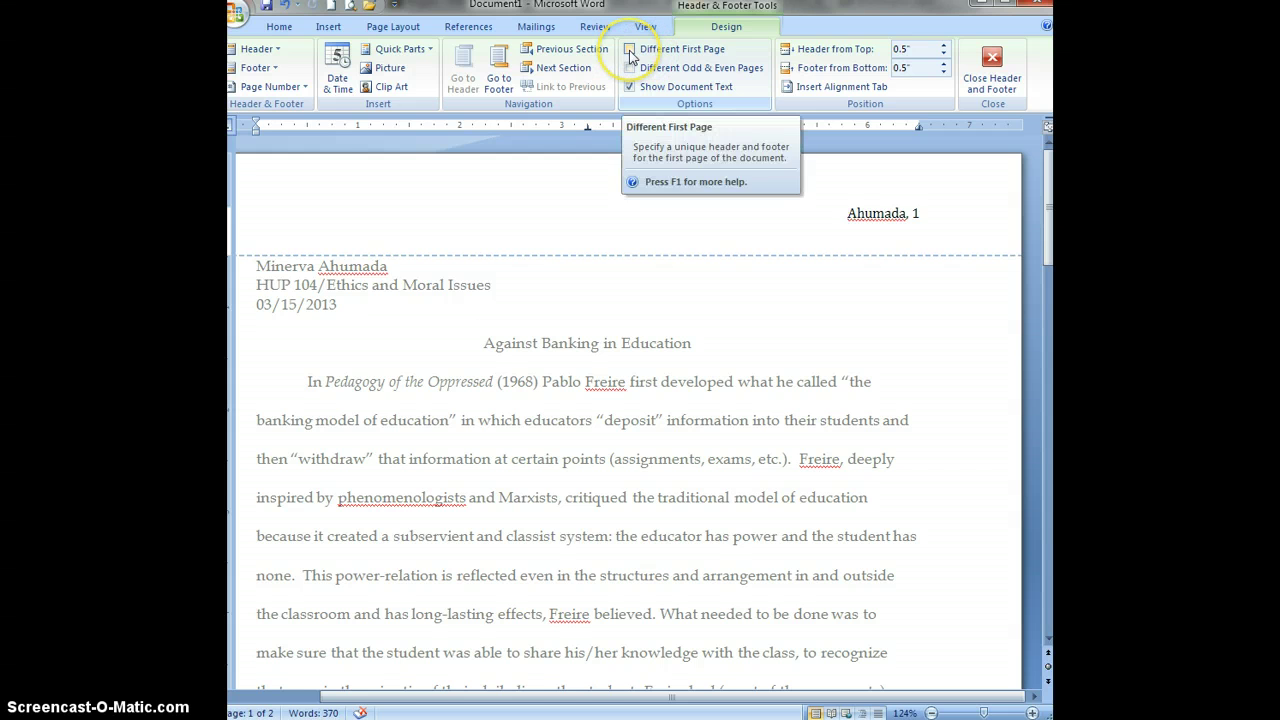
{"action": "left_click", "coordinate": [630, 50]}
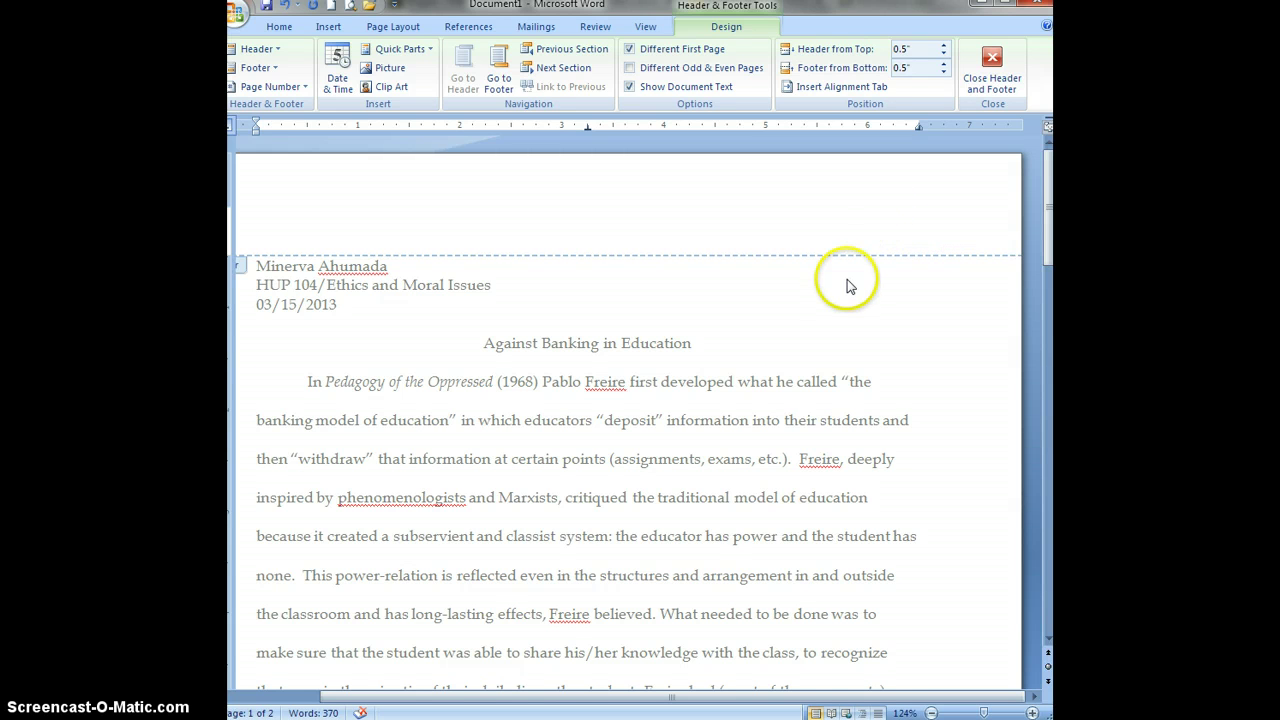
{"action": "scroll", "coordinate": [845, 280], "scroll_direction": "down", "scroll_amount": 10}
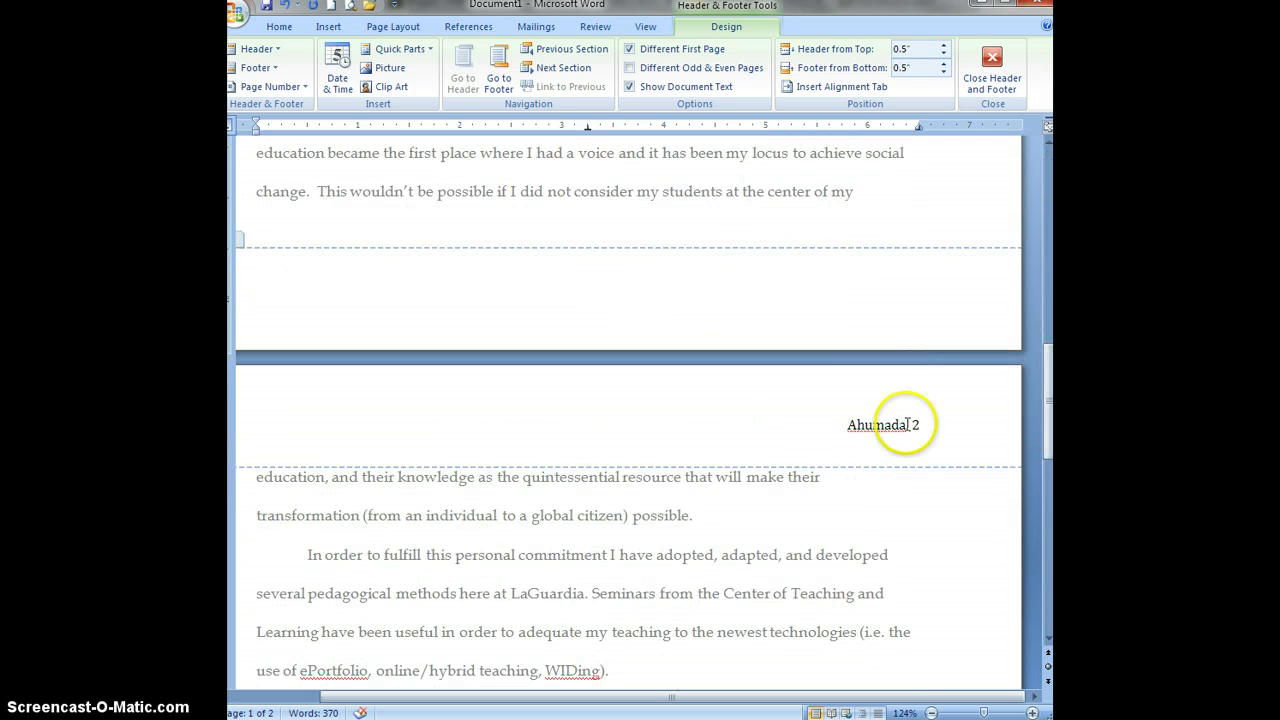
{"action": "scroll", "coordinate": [757, 306], "scroll_direction": "up", "scroll_amount": 3}
{"action": "double_click", "coordinate": [757, 302]}
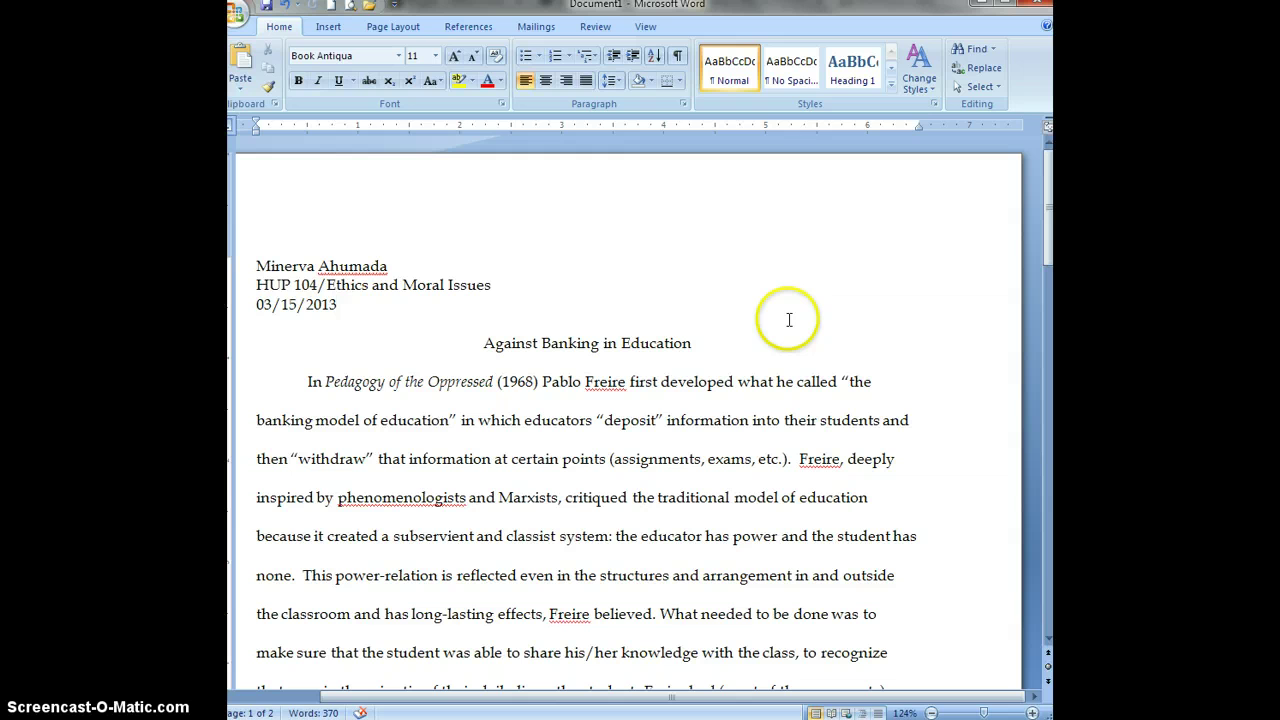
Apply the Normal margin preset: 1 inch top, bottom, left and right.
{"action": "left_click", "coordinate": [392, 30]}
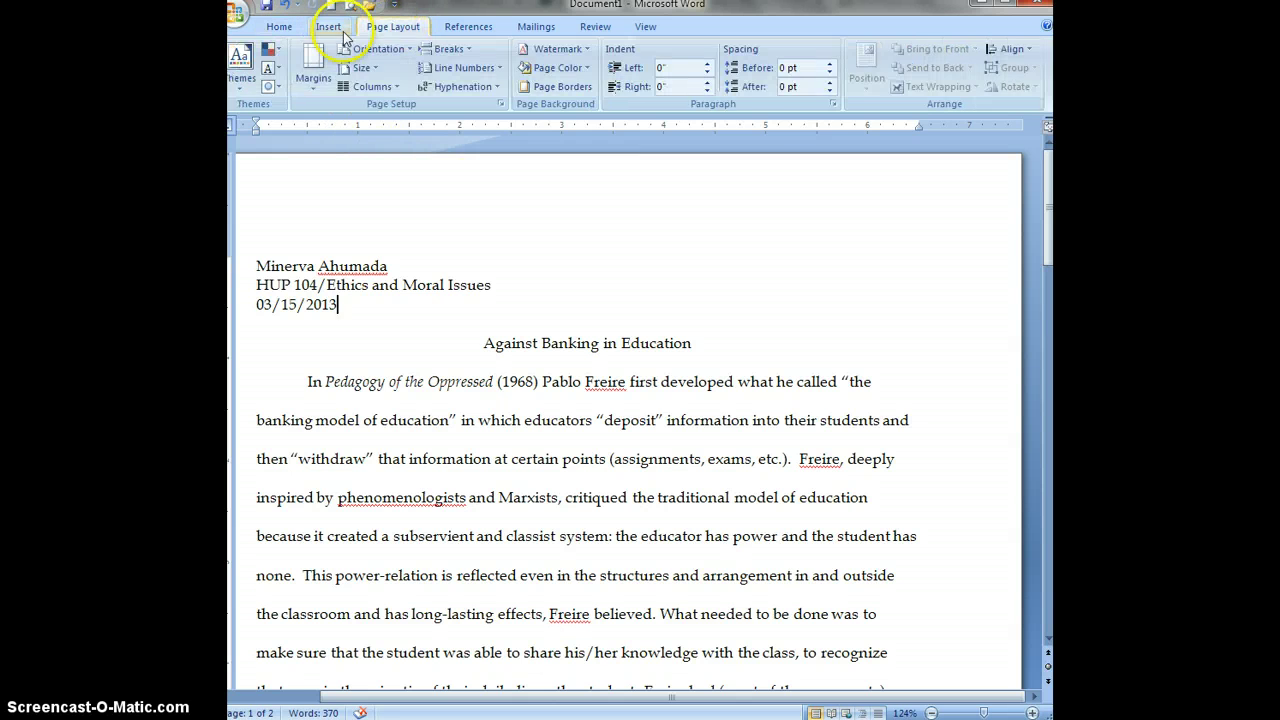
{"action": "left_click", "coordinate": [315, 78]}
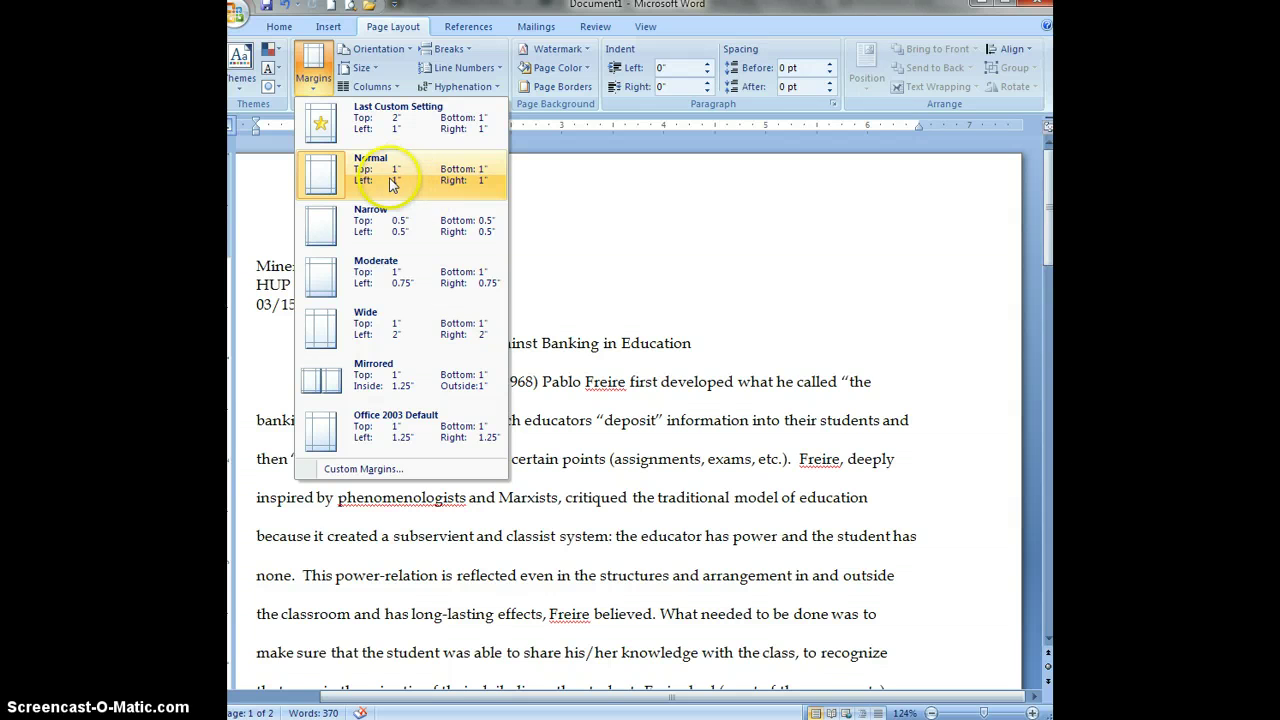
{"action": "left_click", "coordinate": [330, 178]}
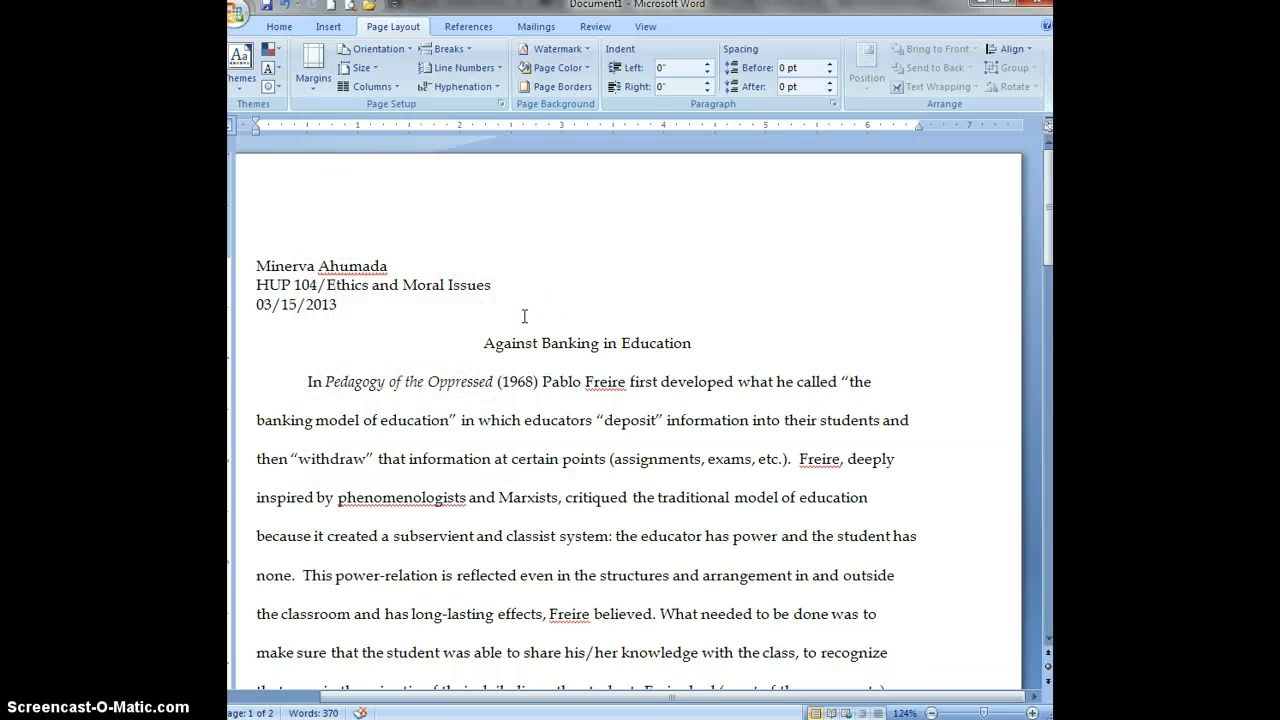
On page 2, split 'Inorder' so the paragraph begins 'In order to fulfill'.
{"action": "scroll", "coordinate": [524, 316], "scroll_direction": "down", "scroll_amount": 10}
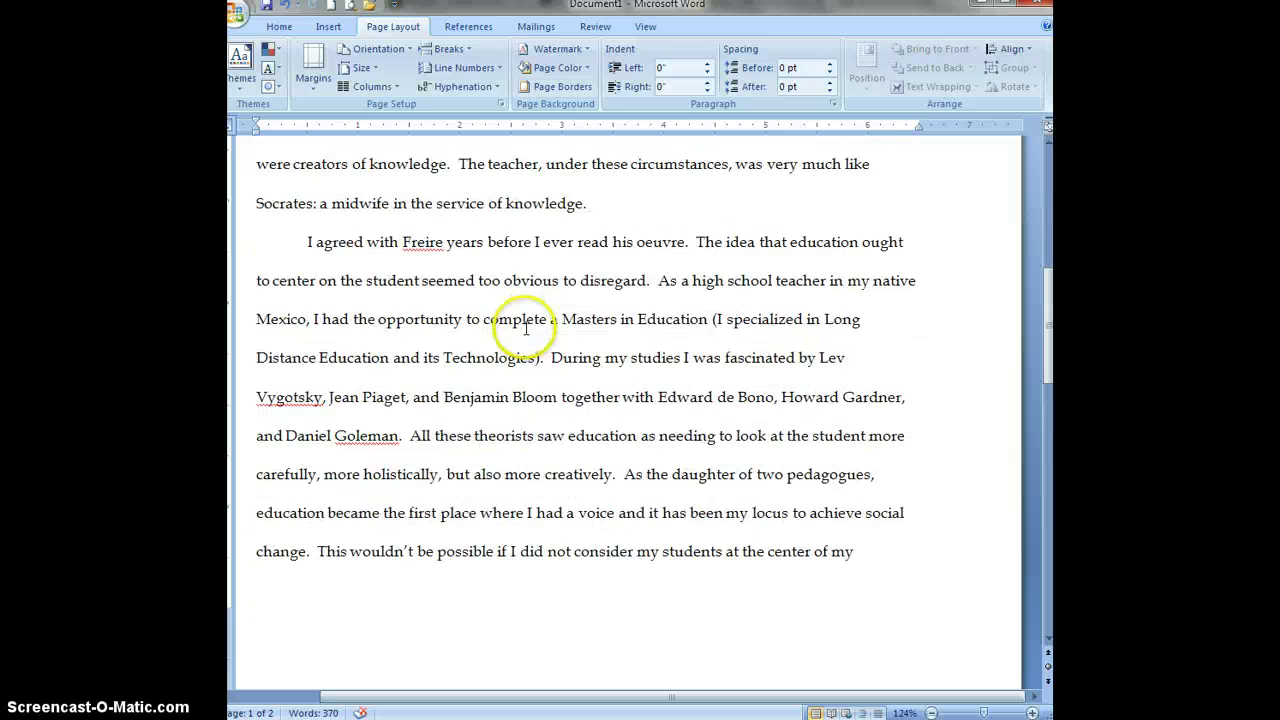
{"action": "scroll", "coordinate": [526, 327], "scroll_direction": "down", "scroll_amount": 6}
{"action": "scroll", "coordinate": [526, 331], "scroll_direction": "up", "scroll_amount": 5}
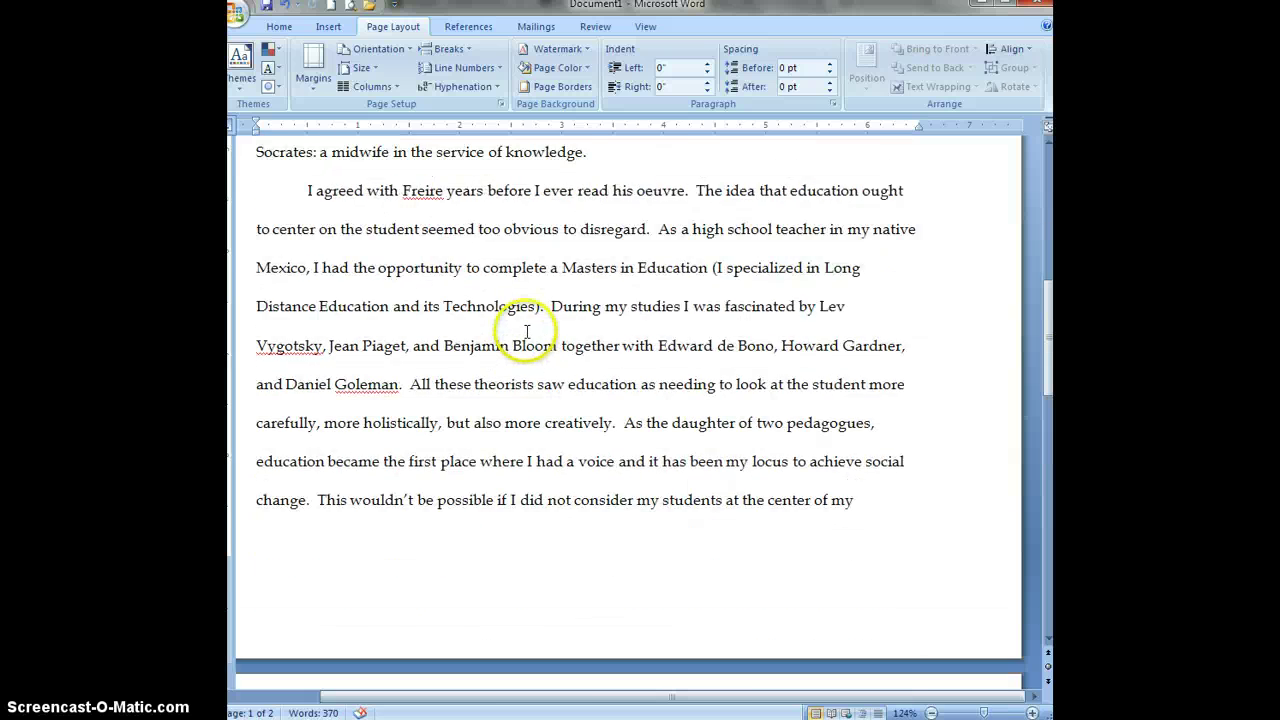
{"action": "scroll", "coordinate": [526, 331], "scroll_direction": "up", "scroll_amount": 12}
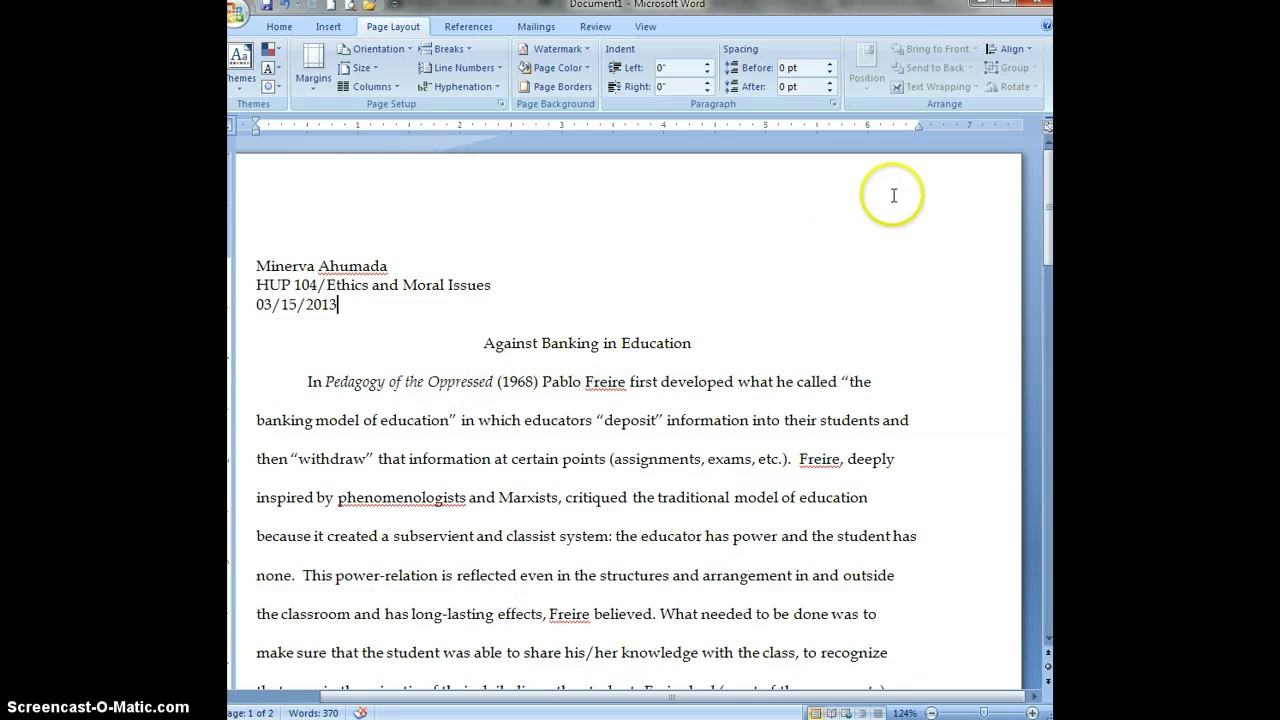
{"action": "scroll", "coordinate": [817, 477], "scroll_direction": "down", "scroll_amount": 10}
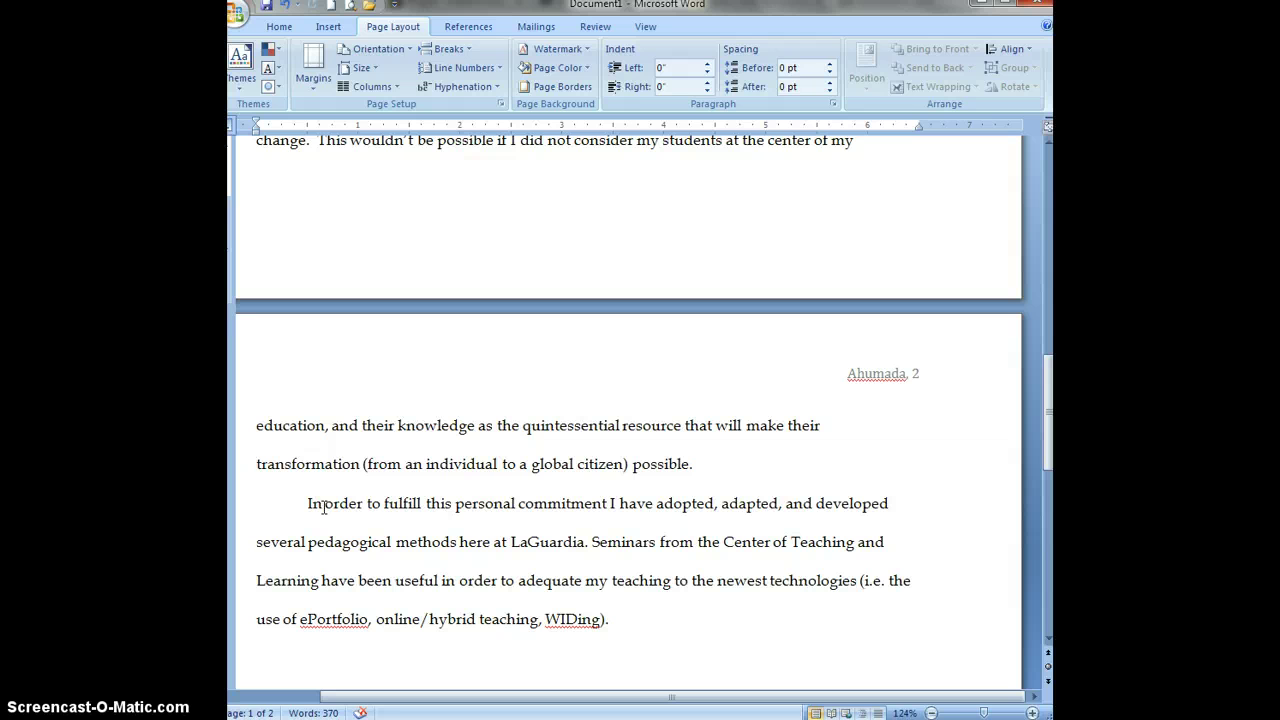
{"action": "left_click", "coordinate": [320, 506]}
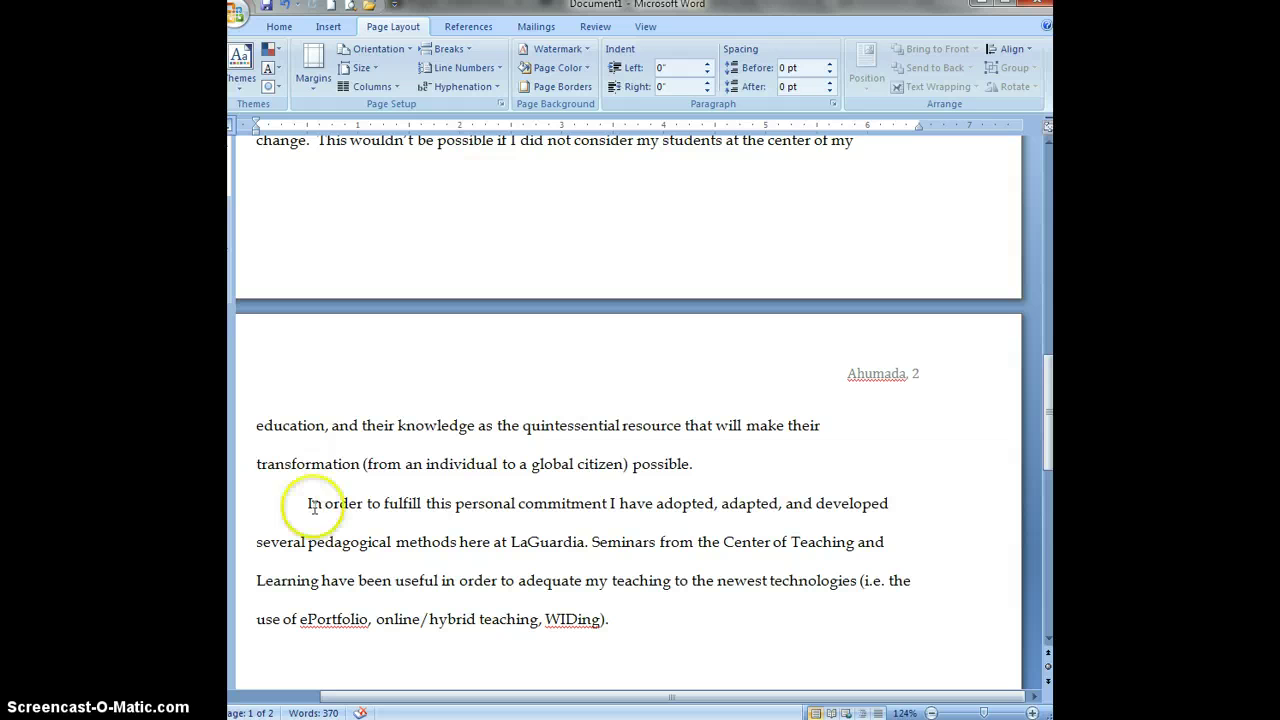